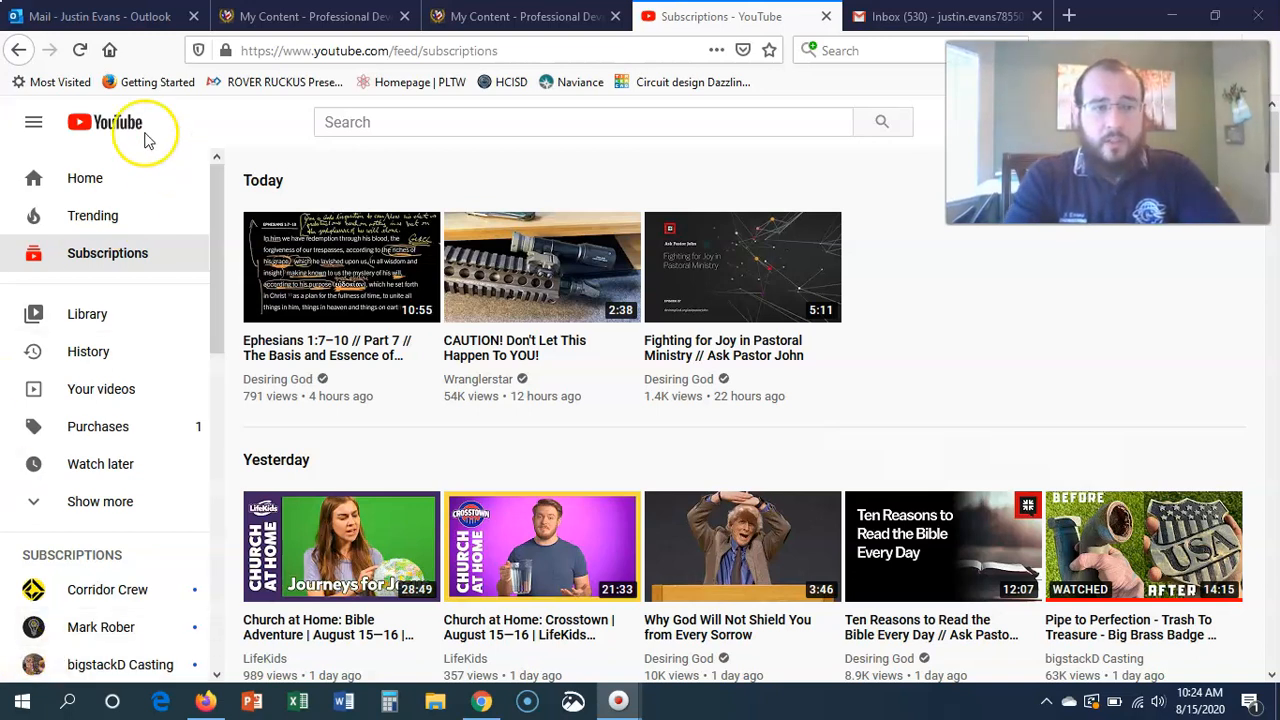
# Step: Switch to the Outlook mailbox, open OneDrive from it, and open the Badges folder
pyautogui.click(95, 16)
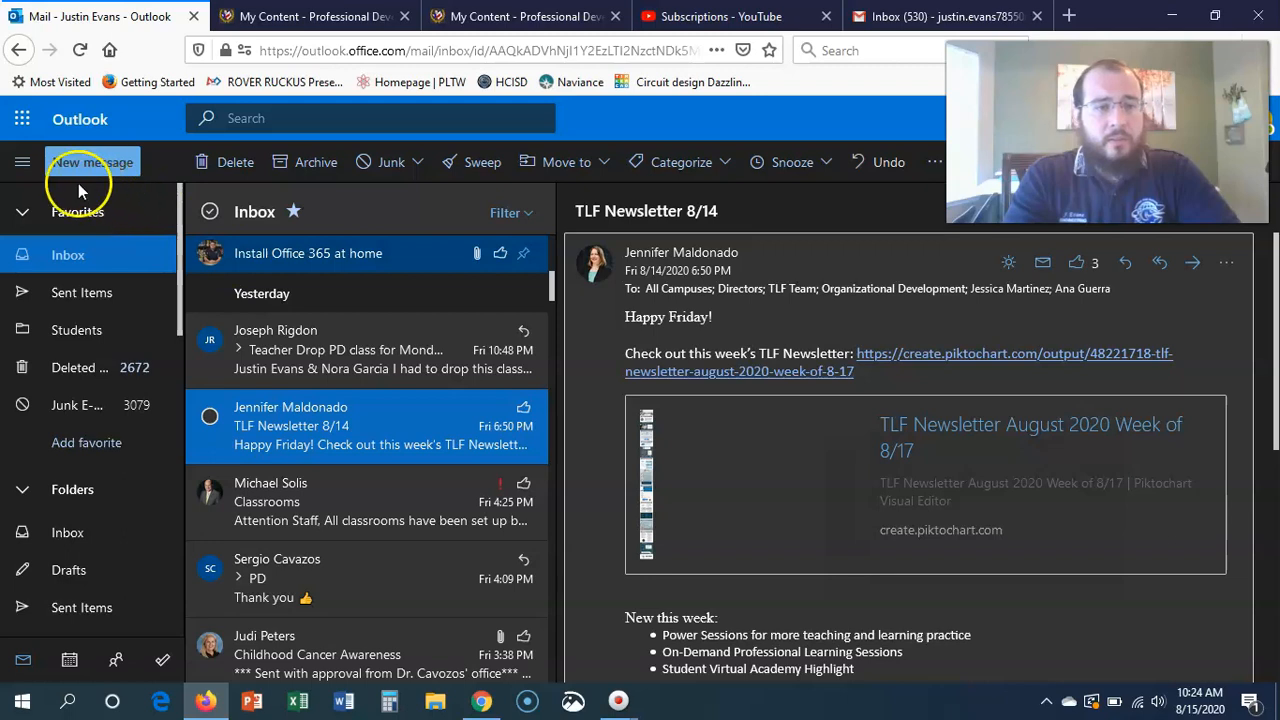
pyautogui.click(22, 122)
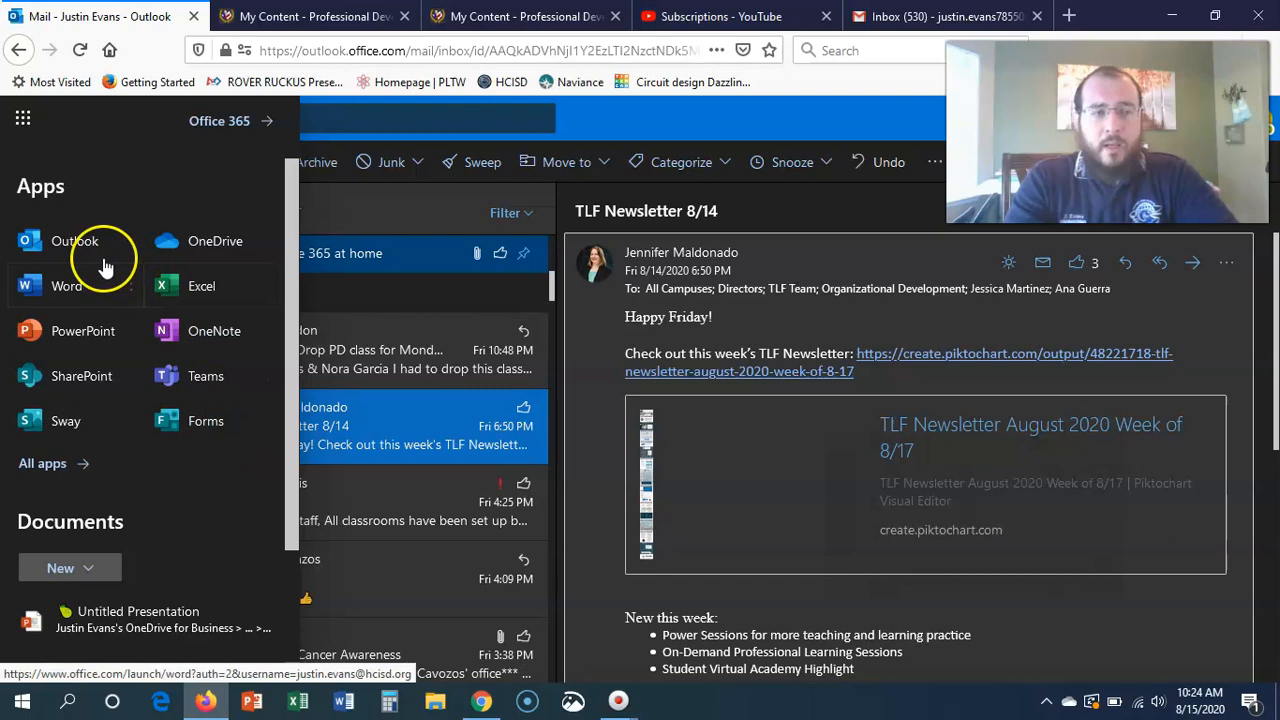
pyautogui.click(233, 242)
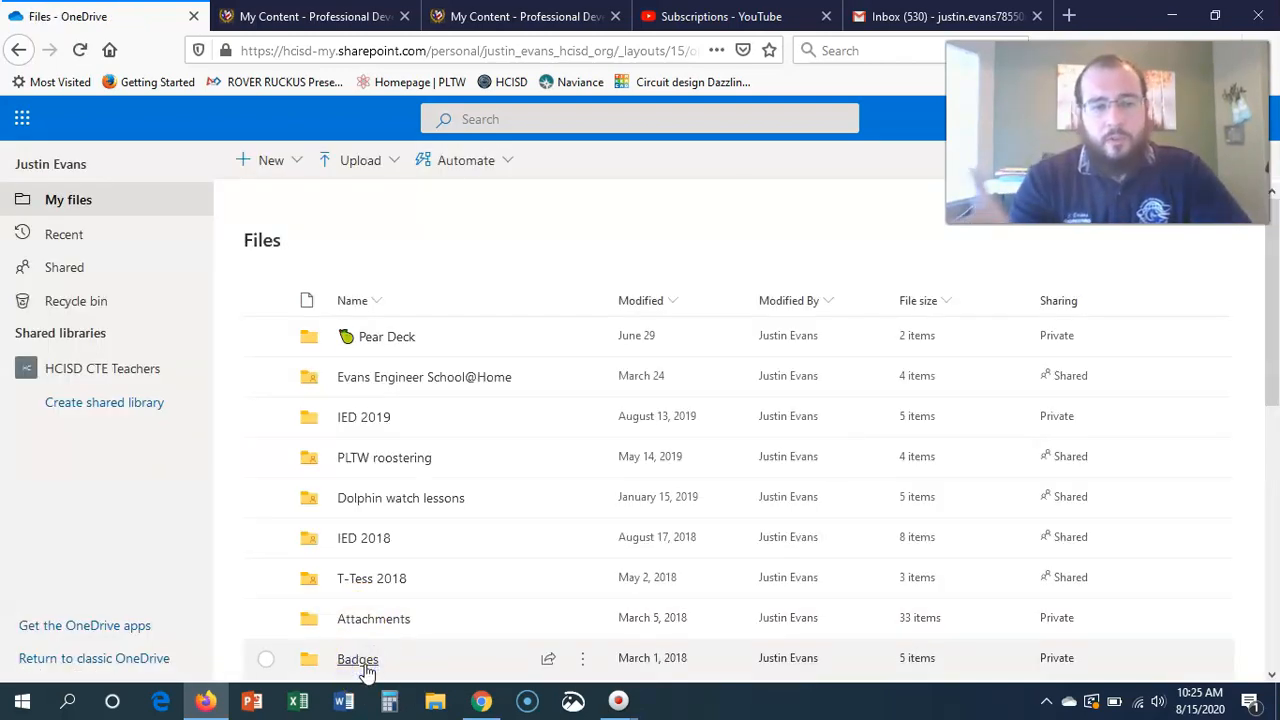
pyautogui.click(358, 660)
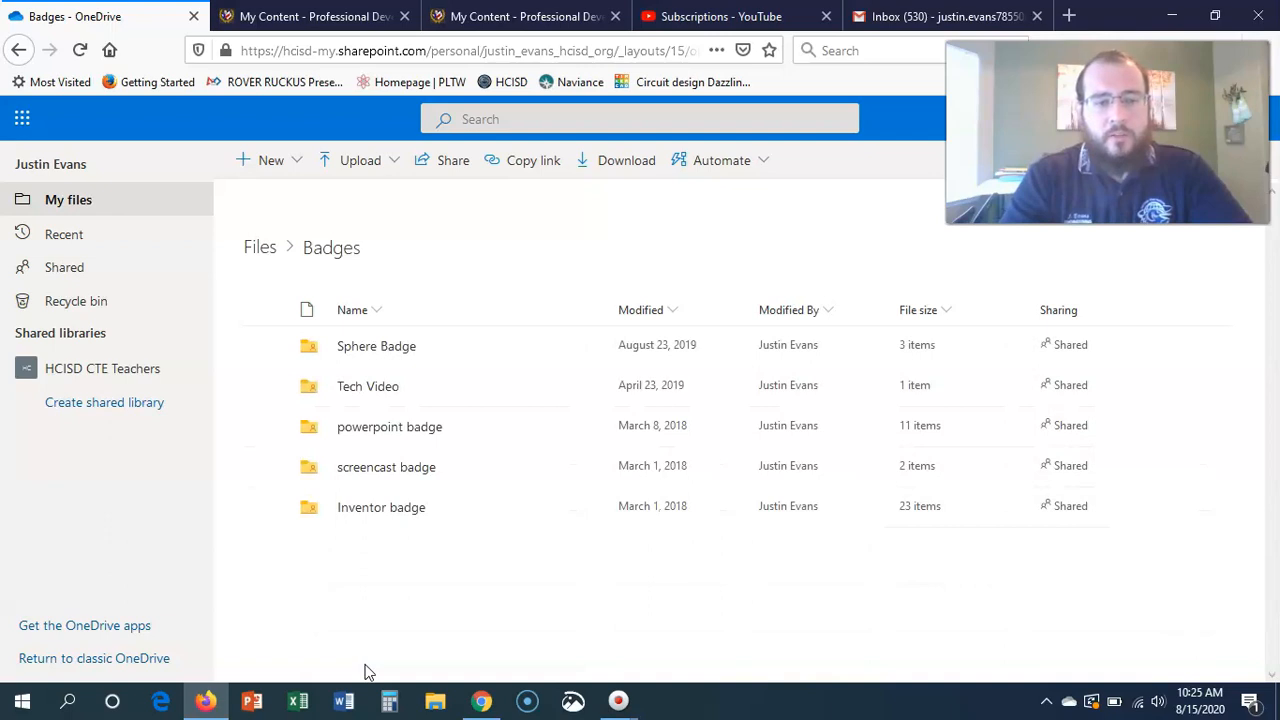
pyautogui.click(396, 162)
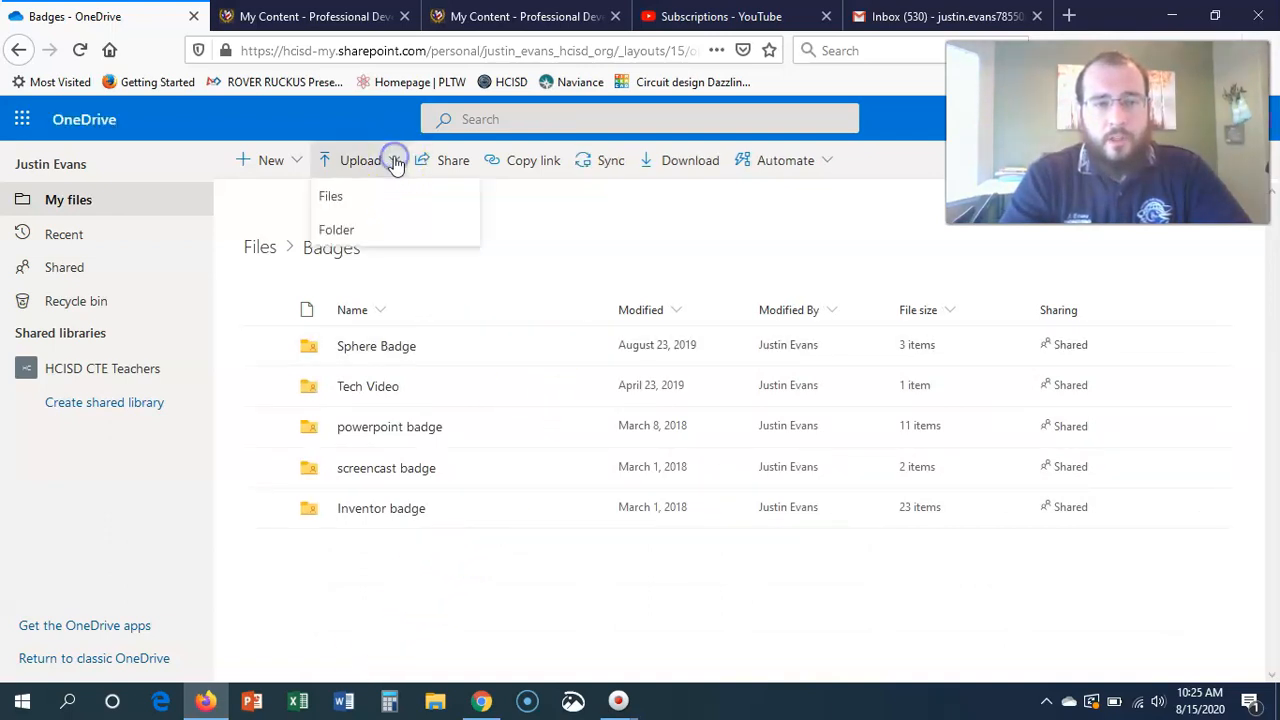
pyautogui.click(347, 198)
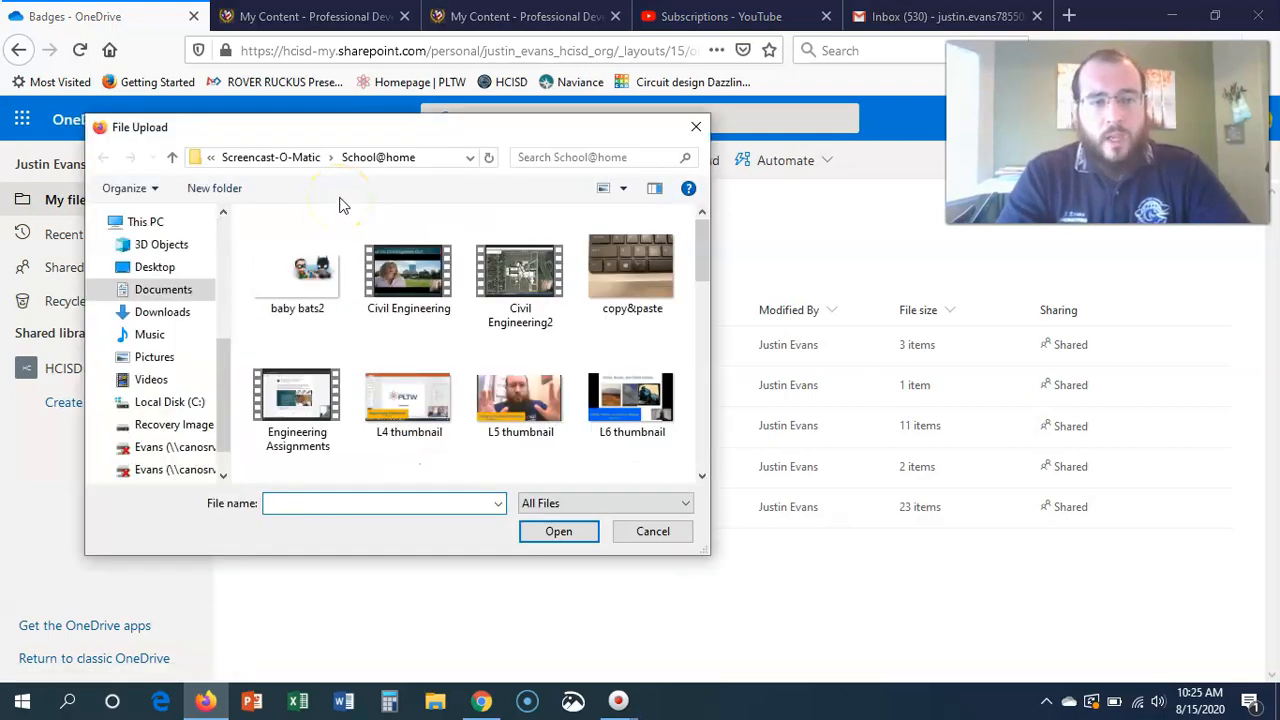
pyautogui.click(516, 285)
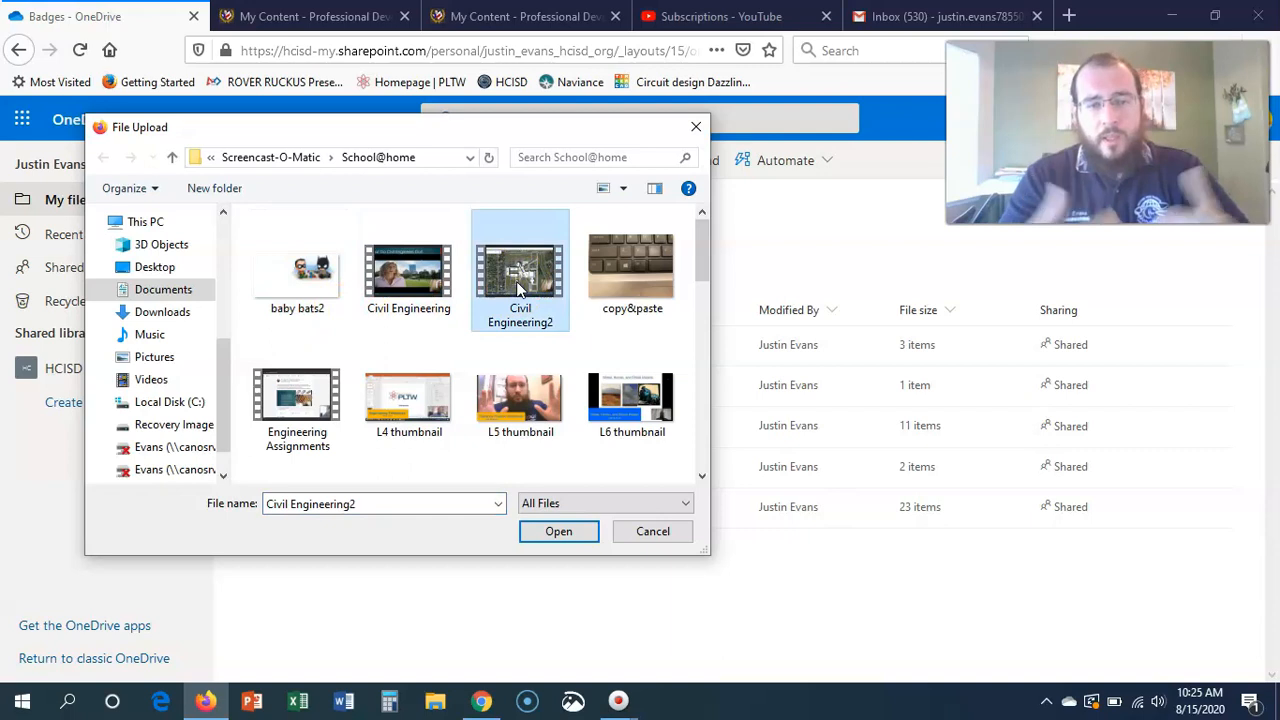
pyautogui.click(696, 126)
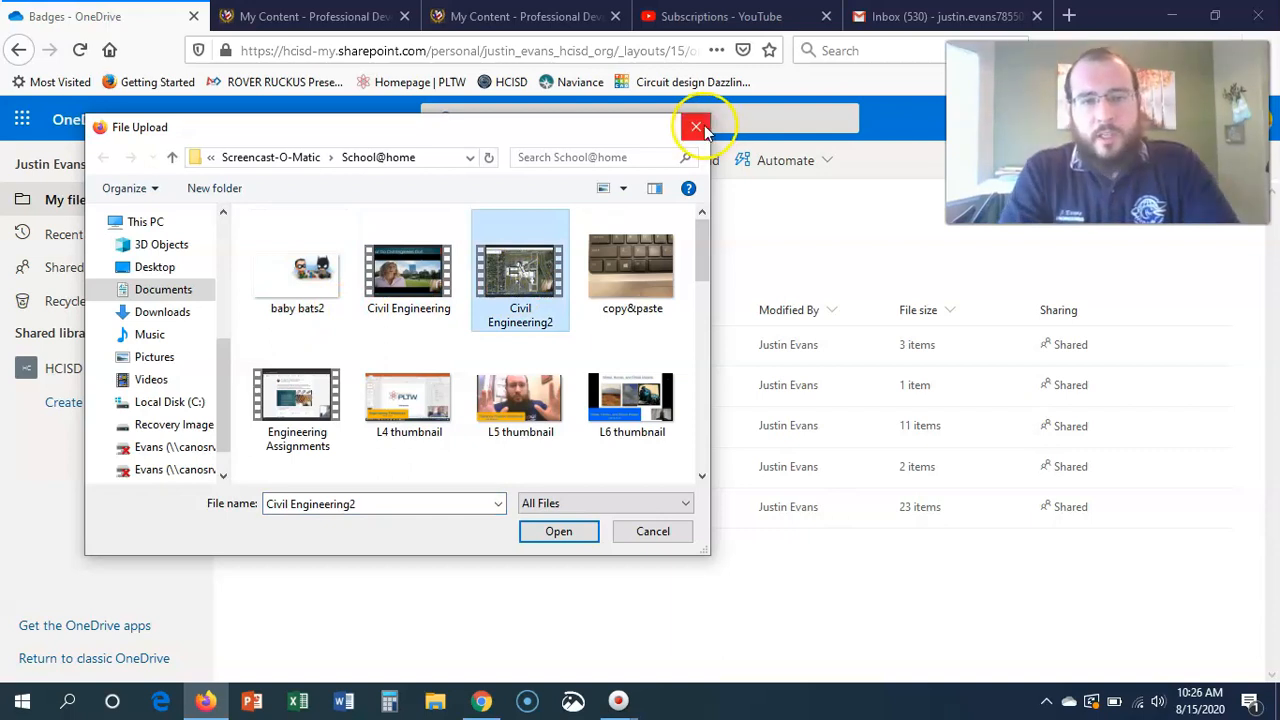
# Step: Copy the sharing link of Recording #33.mp4 in the Tech Video folder, with viewing allowed for anyone with the link
pyautogui.click(379, 386)
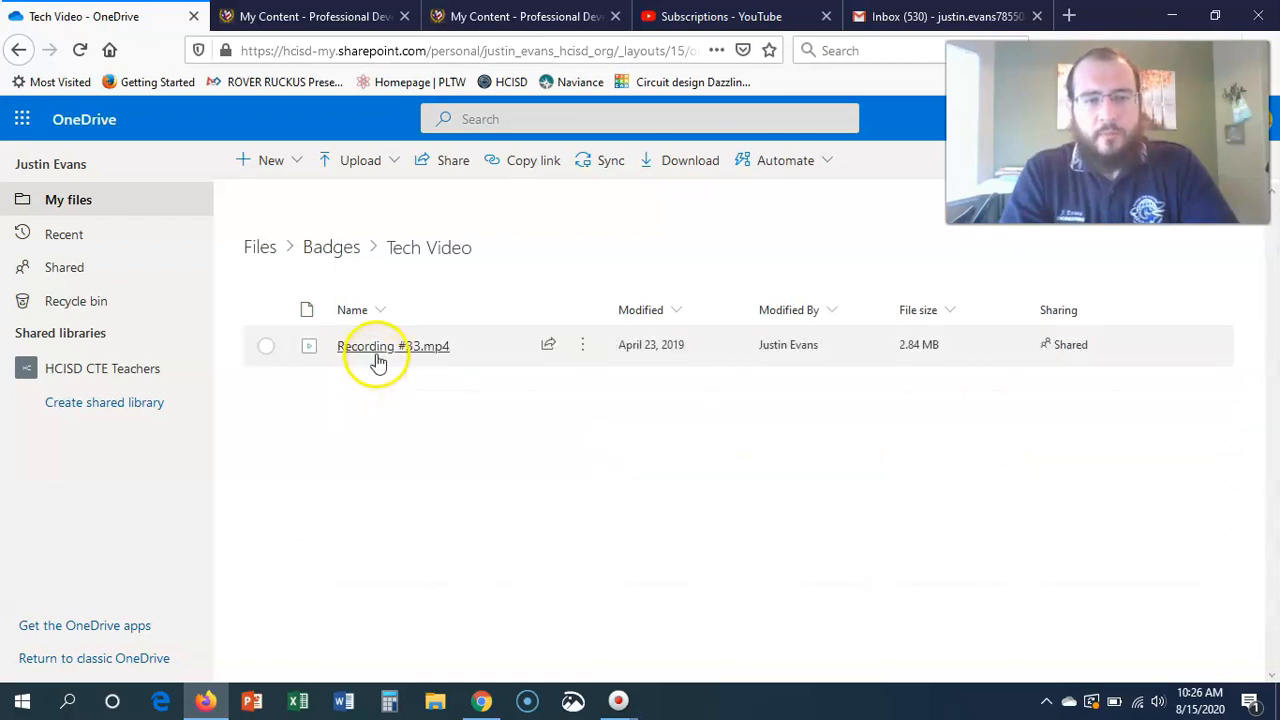
pyautogui.moveTo(378, 355)
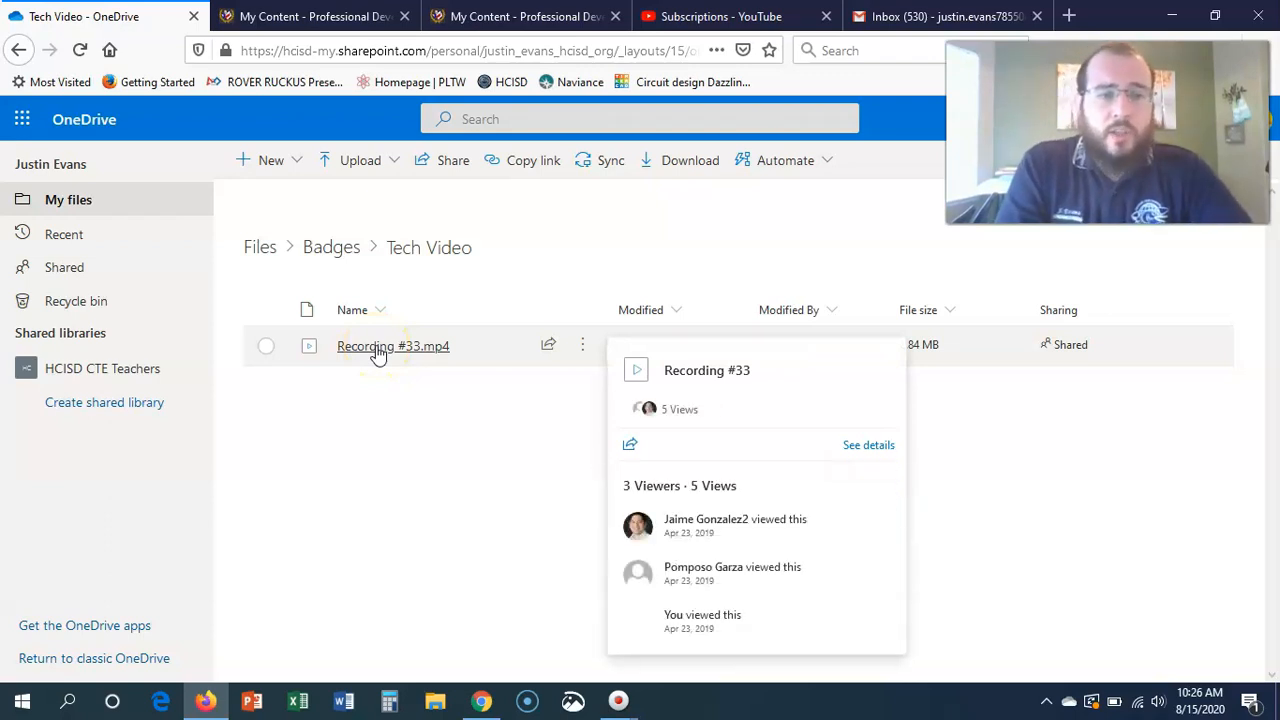
pyautogui.click(549, 346)
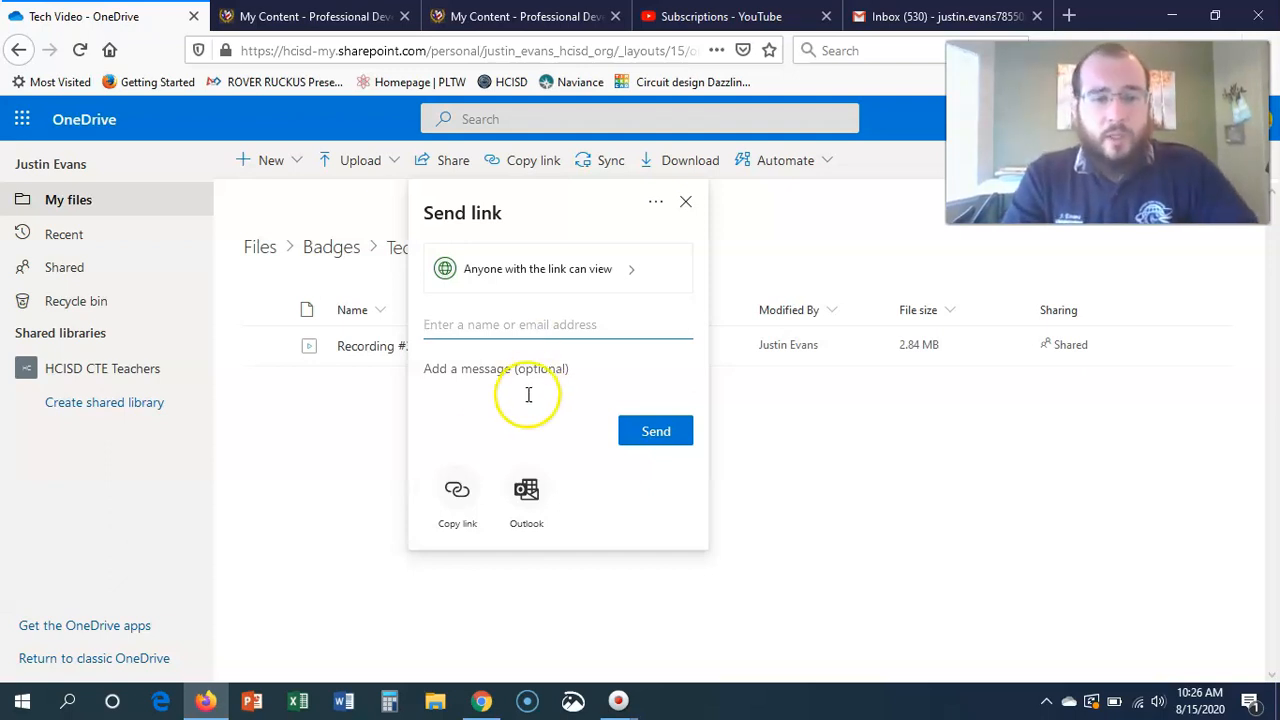
pyautogui.click(458, 497)
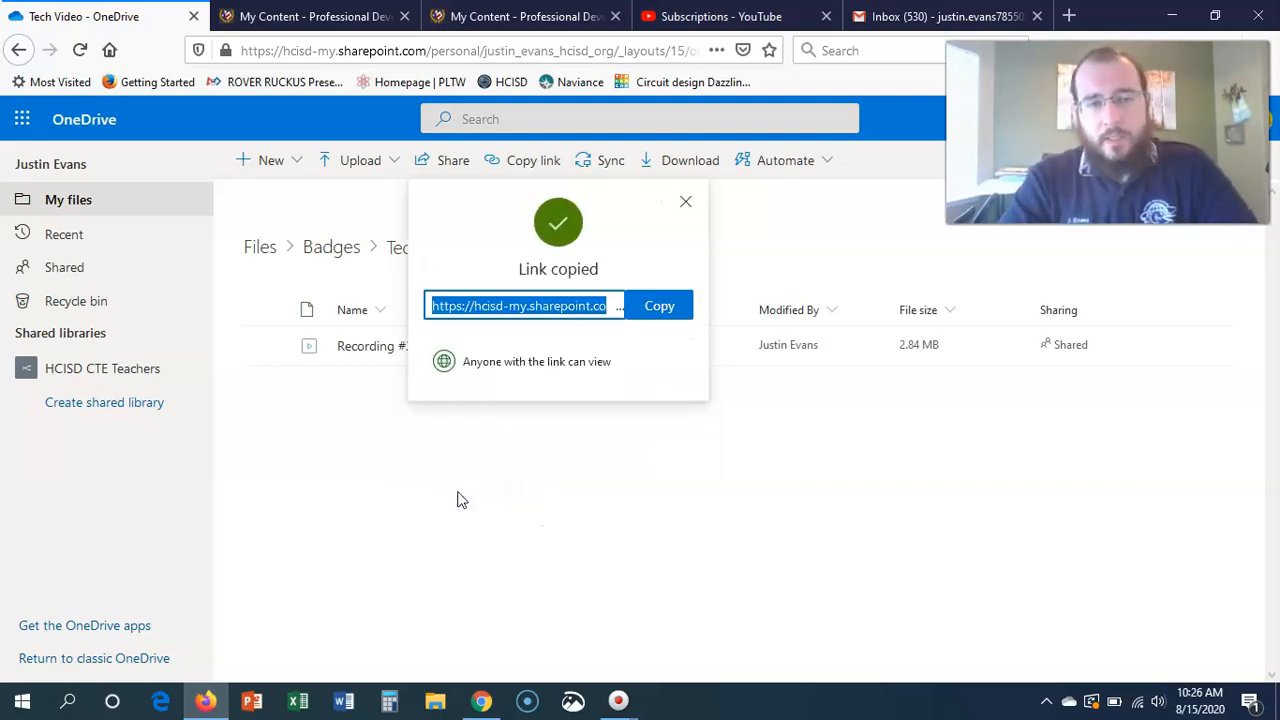
pyautogui.click(660, 314)
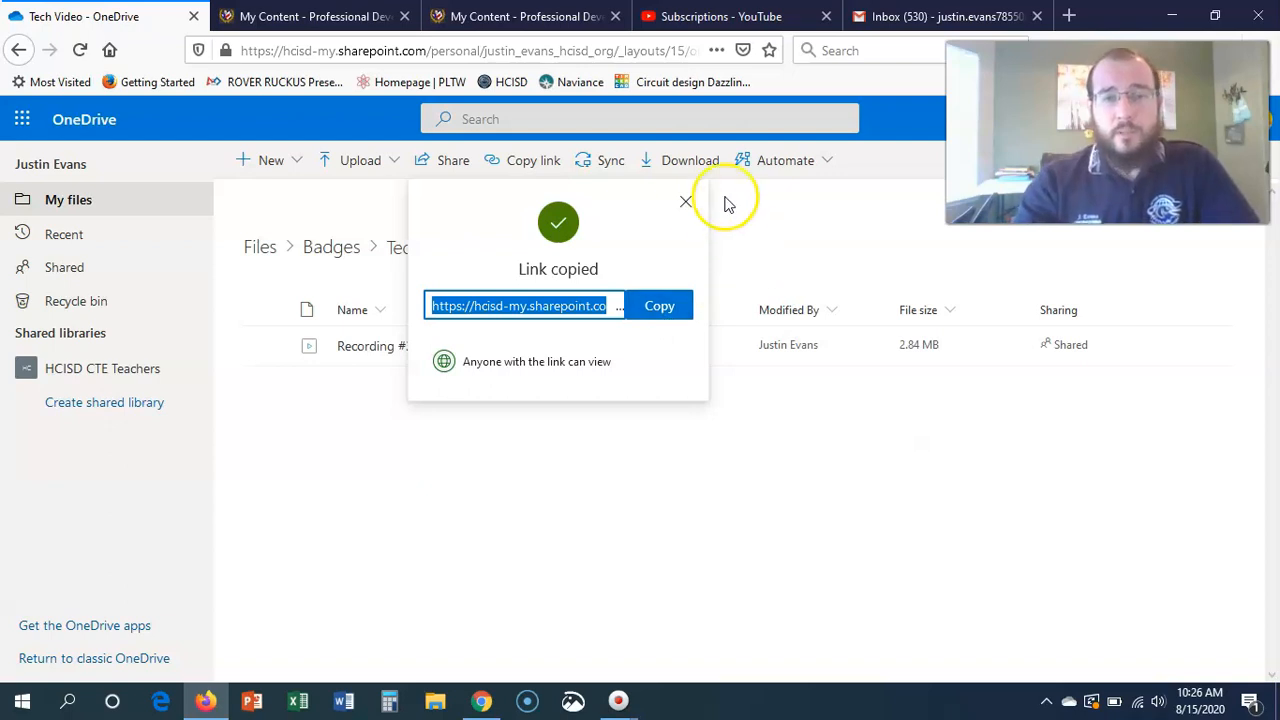
pyautogui.click(686, 201)
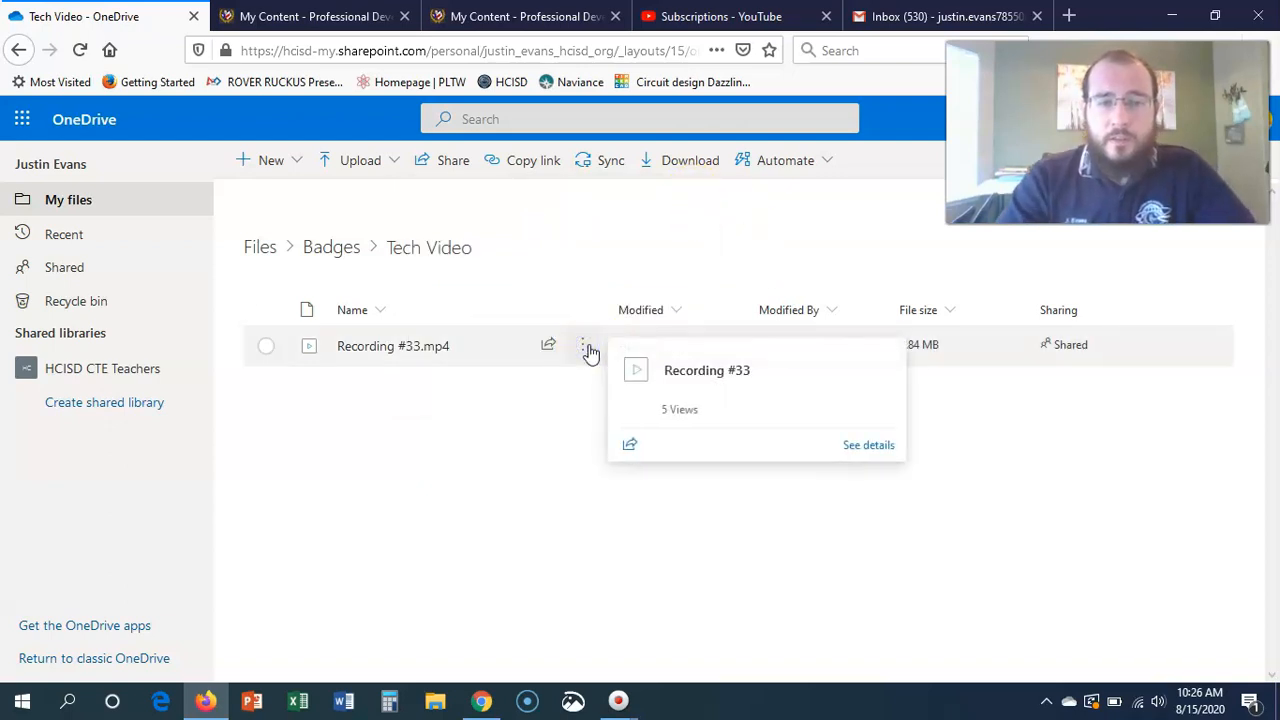
pyautogui.click(590, 350)
pyautogui.click(585, 347)
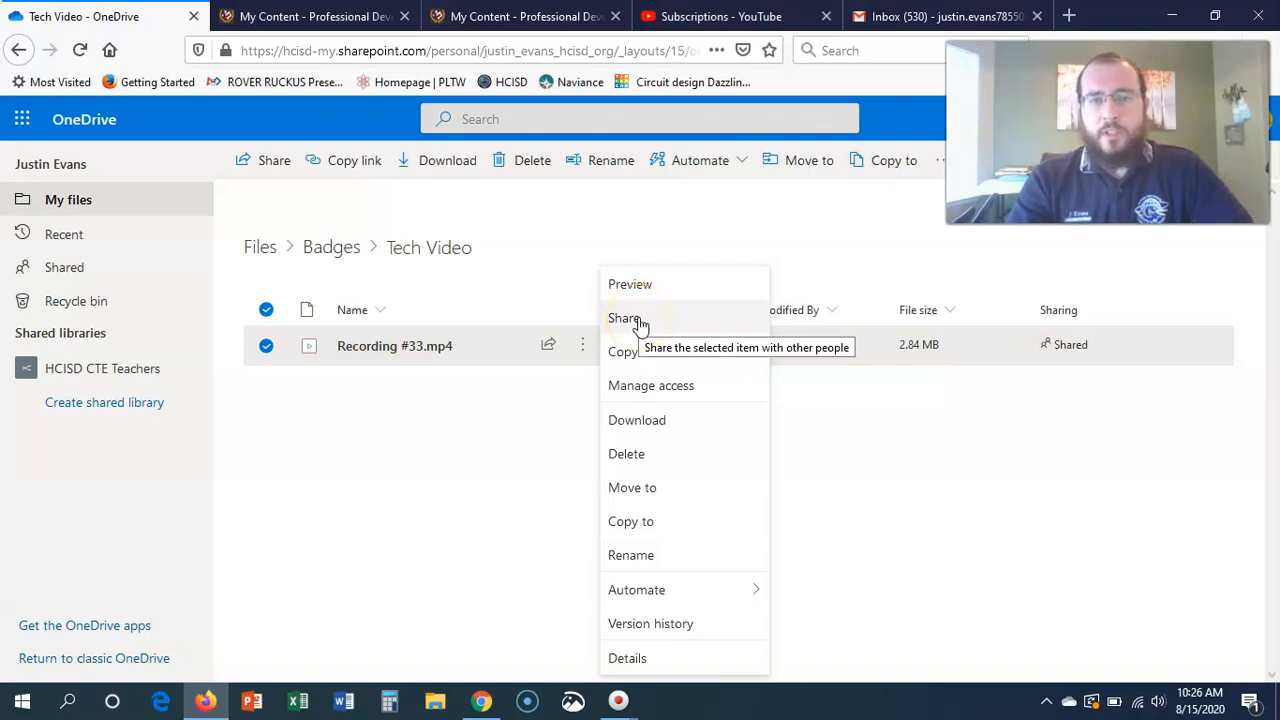
# Step: Switch to Gmail and open Google Drive from its Google apps list
pyautogui.click(935, 18)
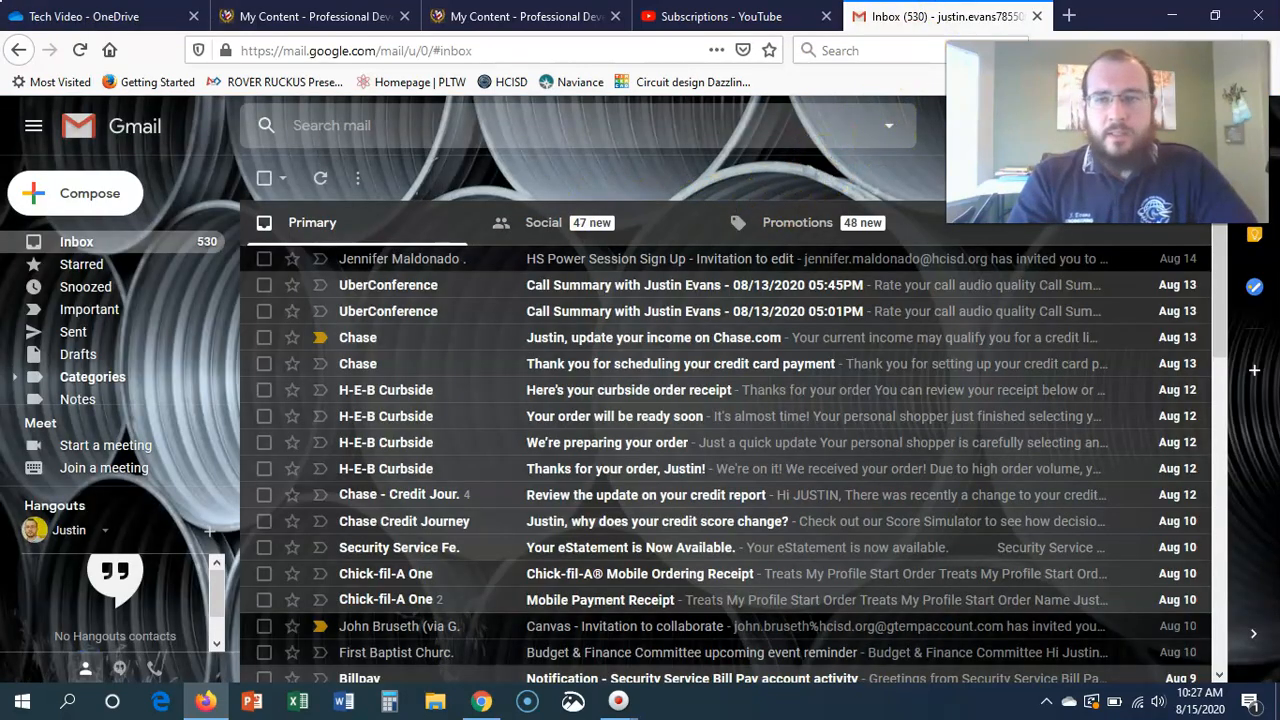
pyautogui.click(1185, 125)
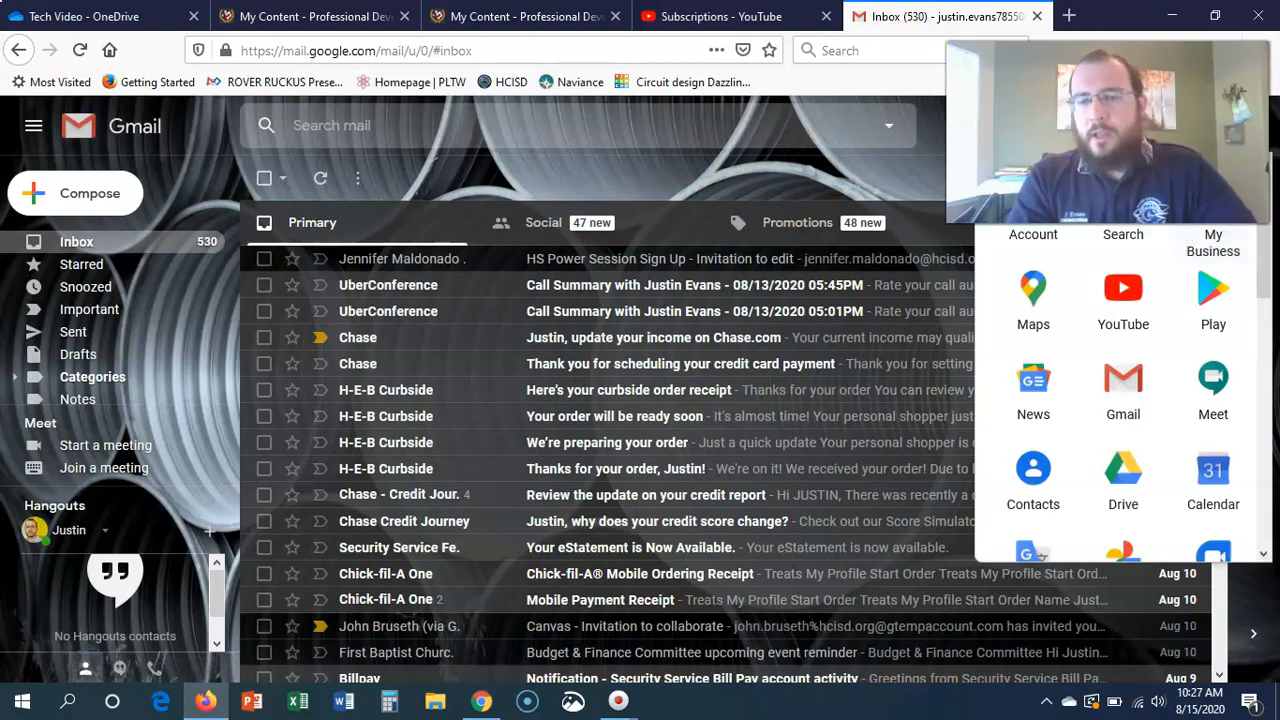
pyautogui.click(1145, 480)
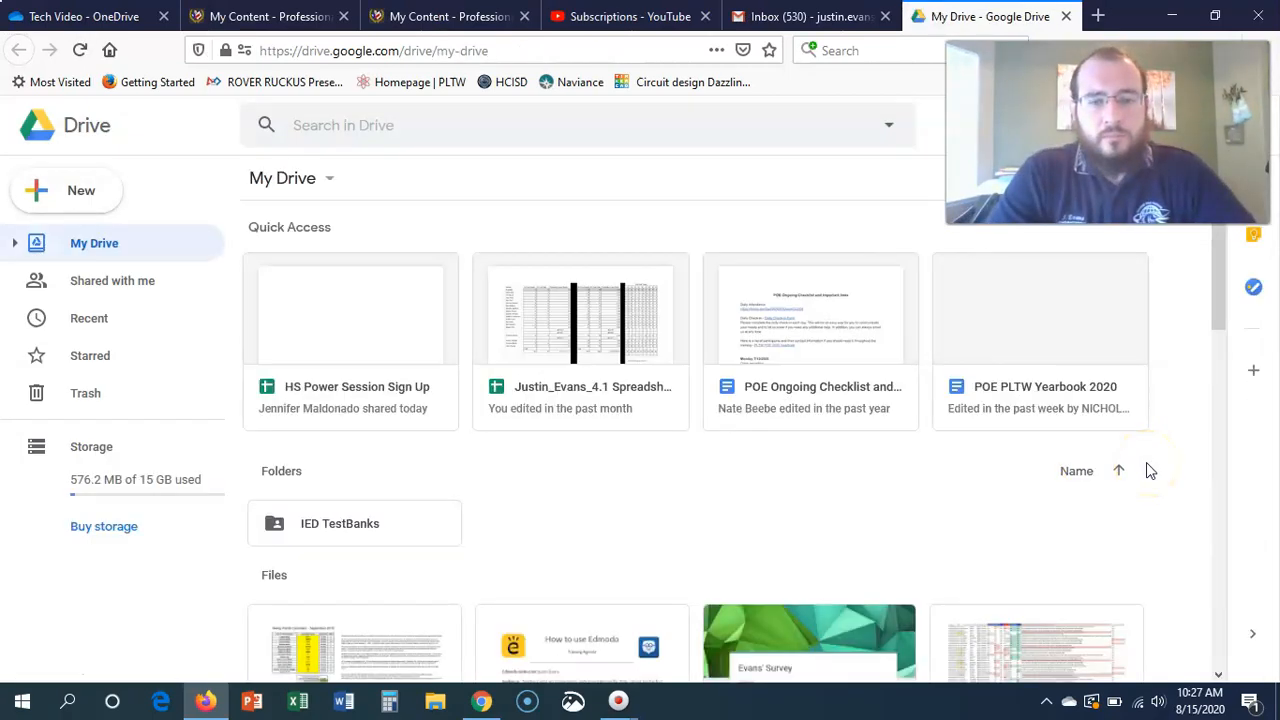
# Step: Set link sharing of the Instructor Application Google Doc to Anyone with the link, as Viewer
pyautogui.scroll(-5, 1228, 350)
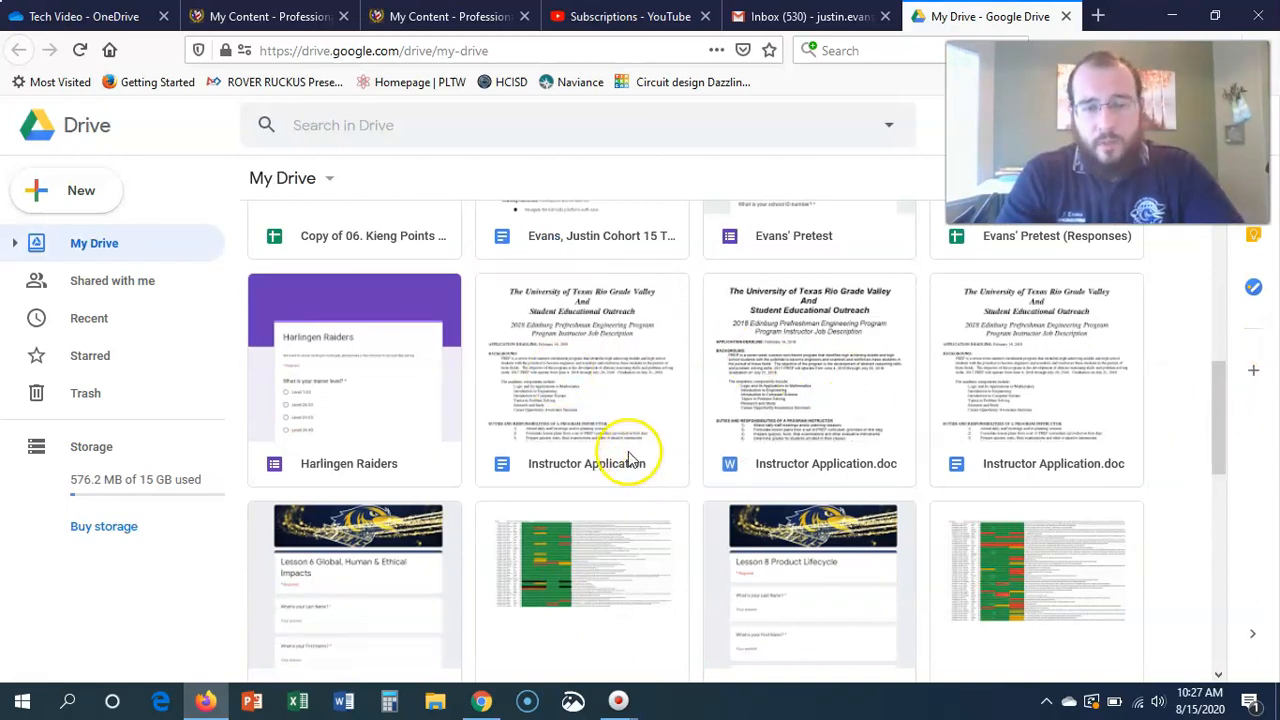
pyautogui.click(604, 410)
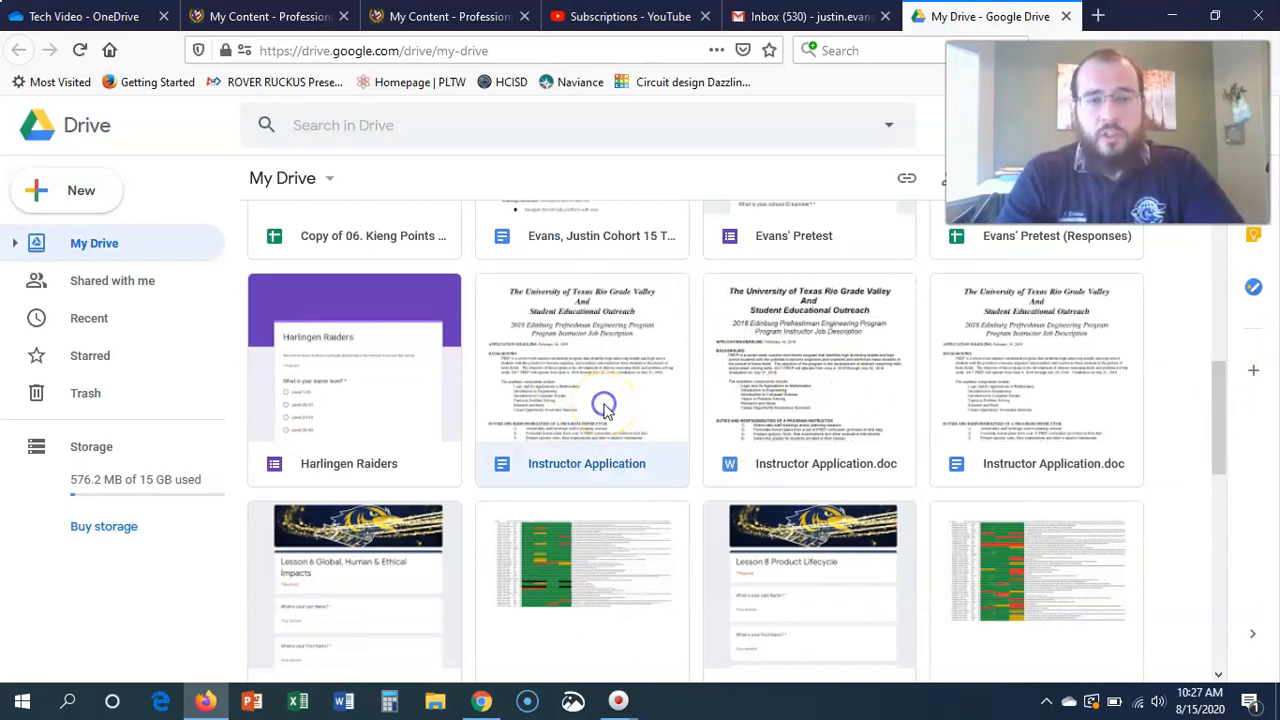
pyautogui.rightClick(528, 400)
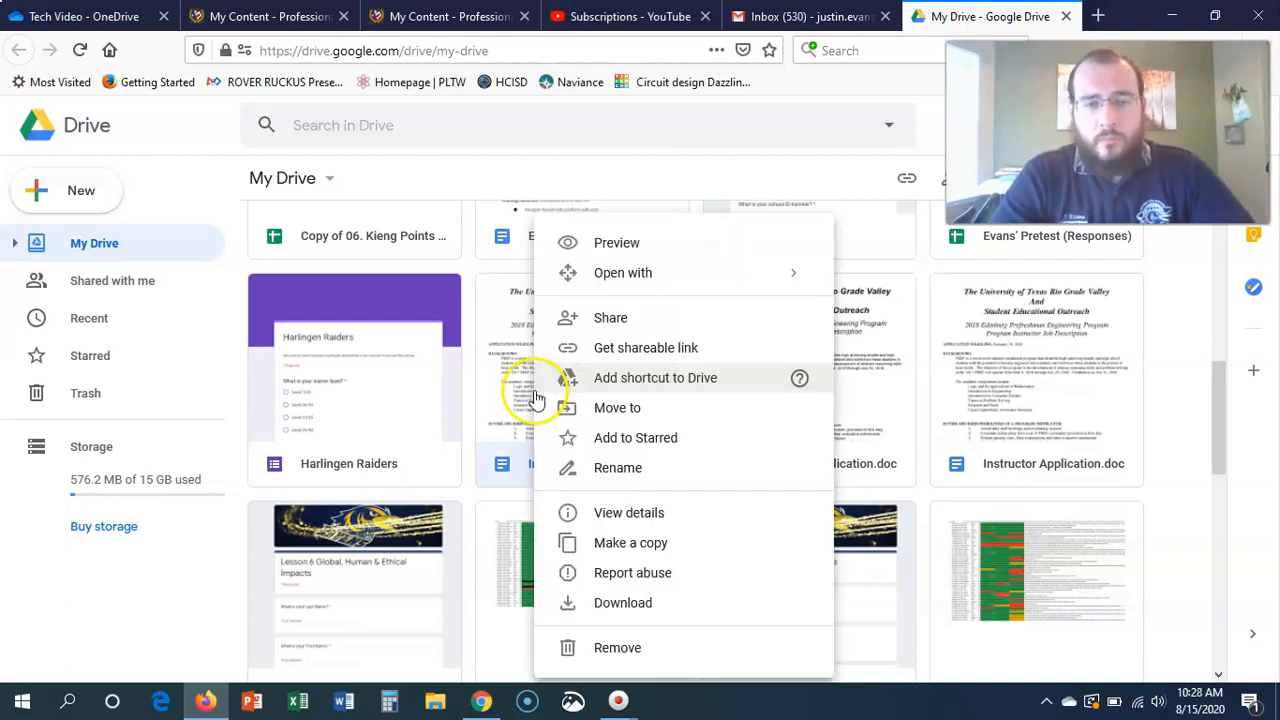
pyautogui.click(641, 350)
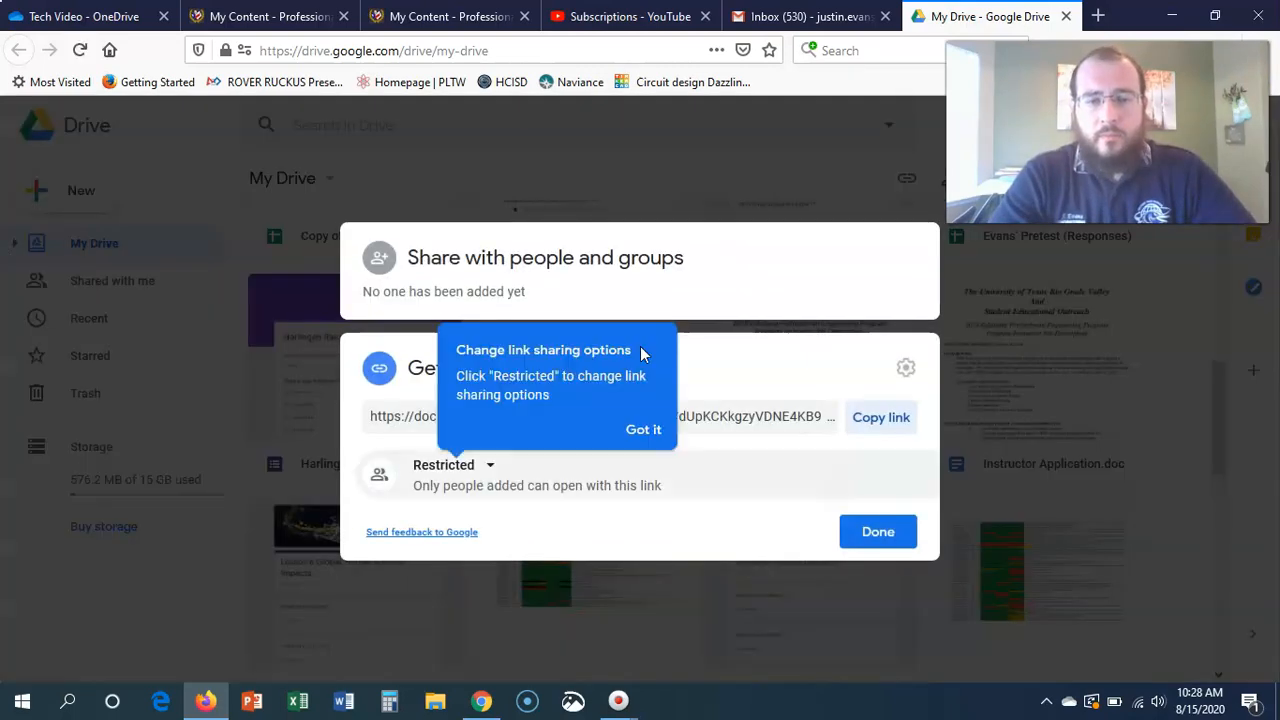
pyautogui.click(489, 470)
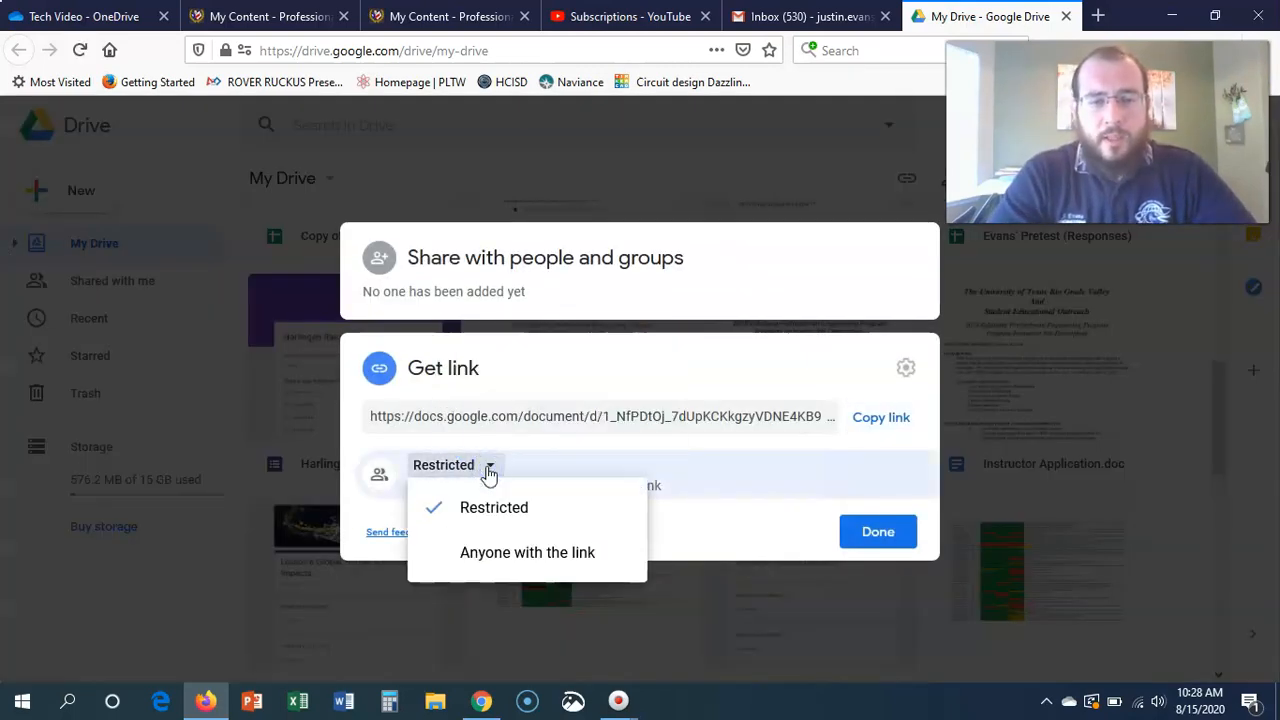
pyautogui.click(503, 553)
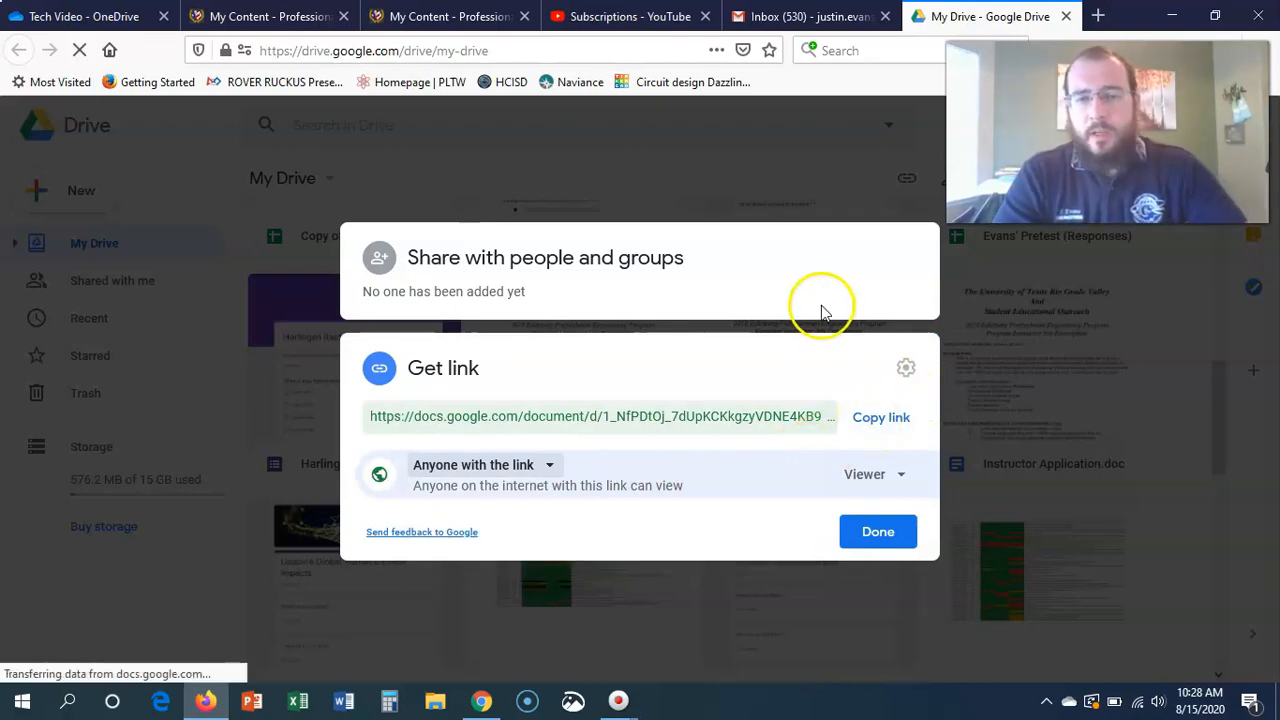
pyautogui.moveTo(1107, 131); pyautogui.dragTo(1091, 529)
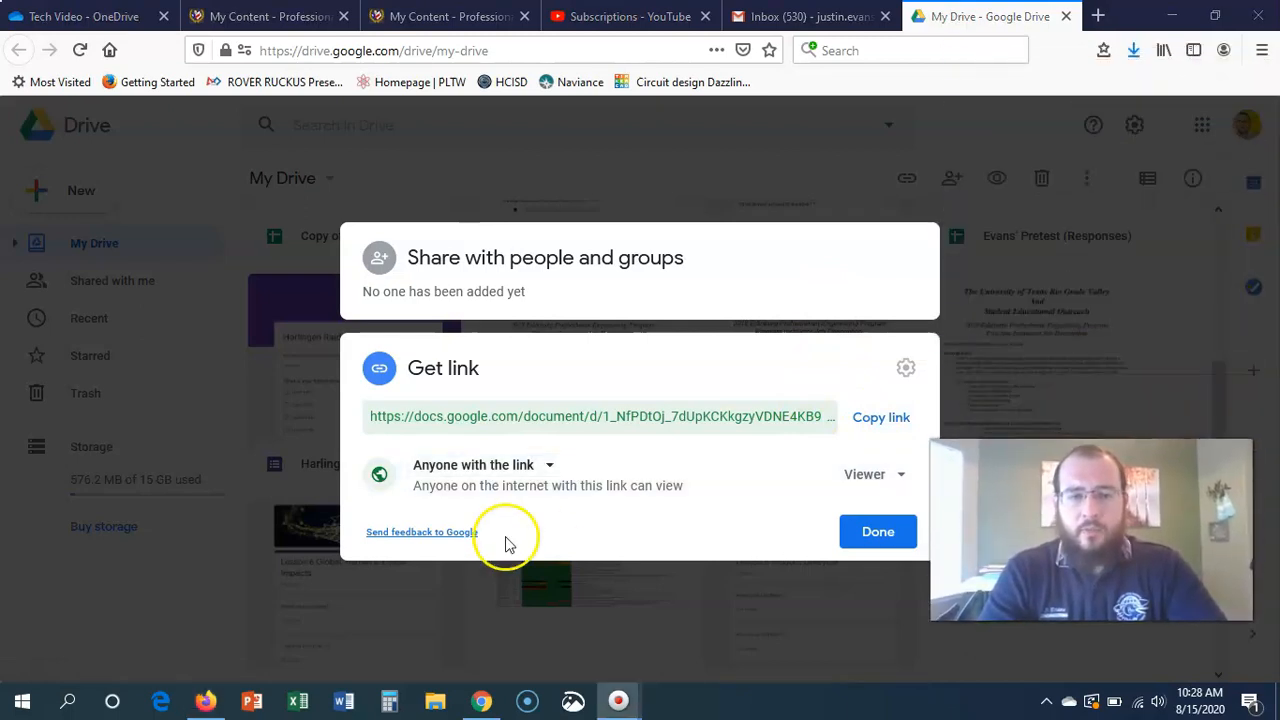
pyautogui.click(858, 535)
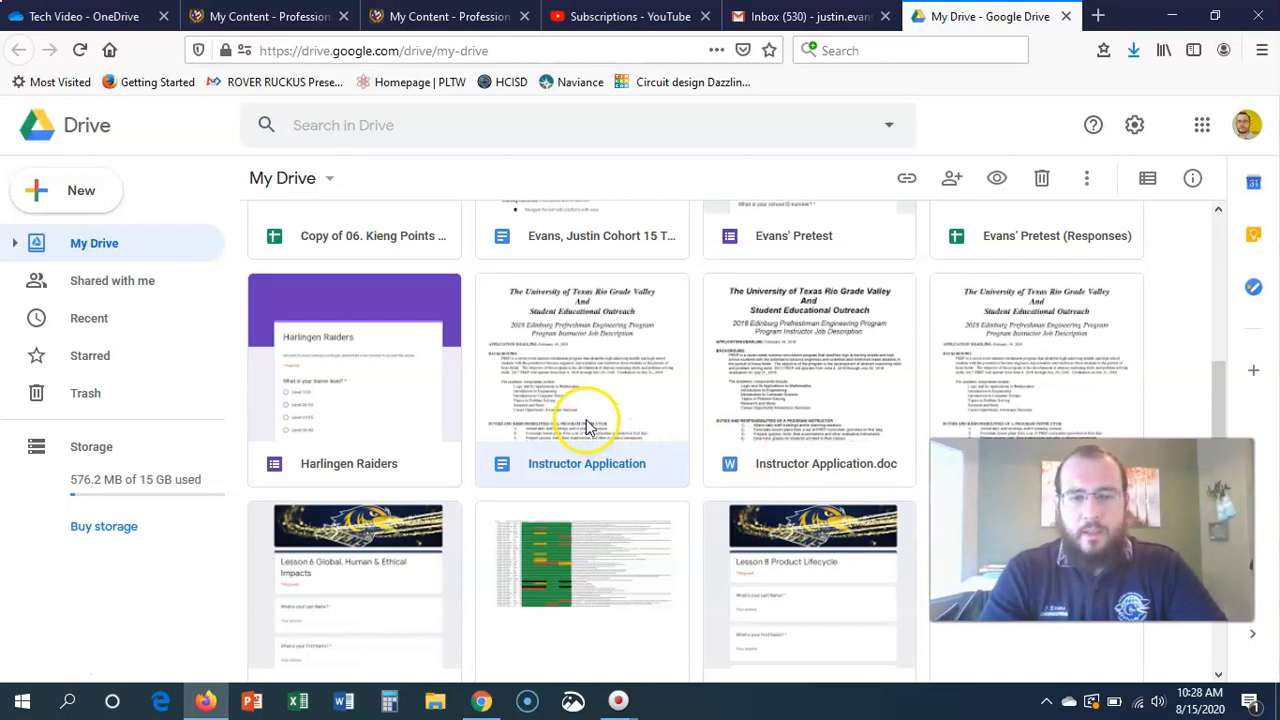
# Step: Copy the shareable link of the Instructor Application document and close its sharing settings
pyautogui.rightClick(587, 427)
pyautogui.click(727, 345)
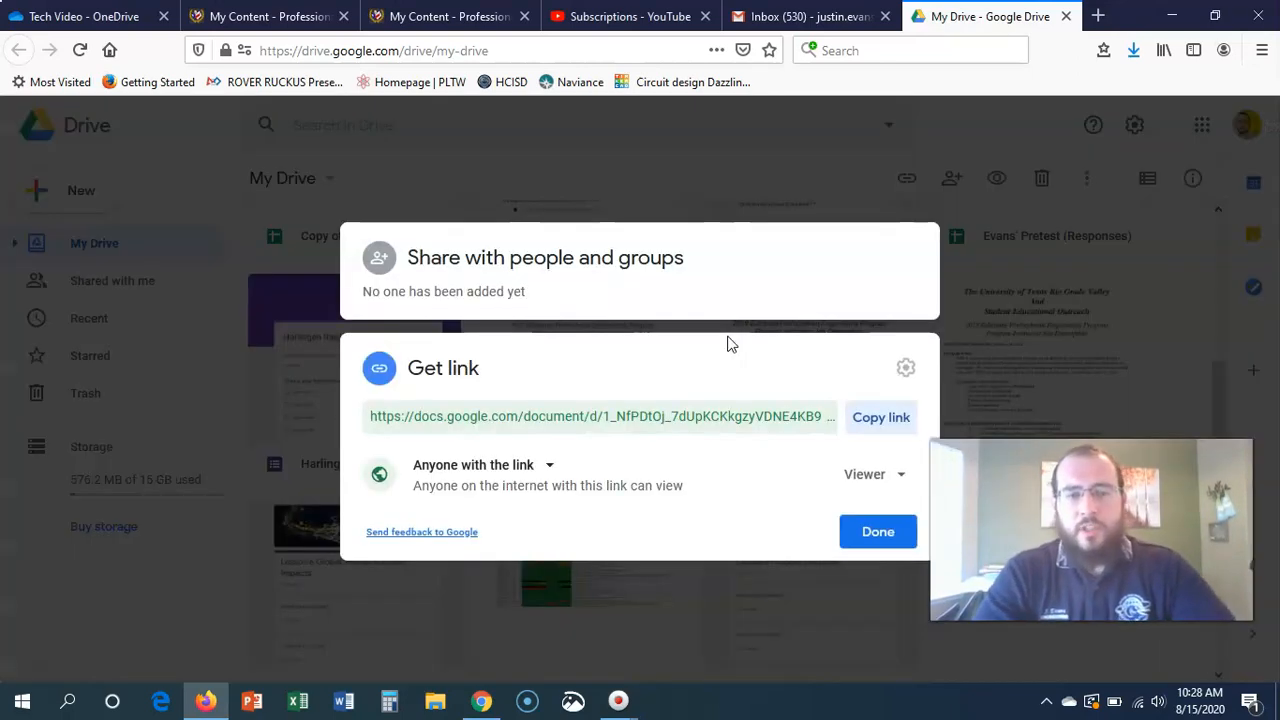
pyautogui.click(876, 423)
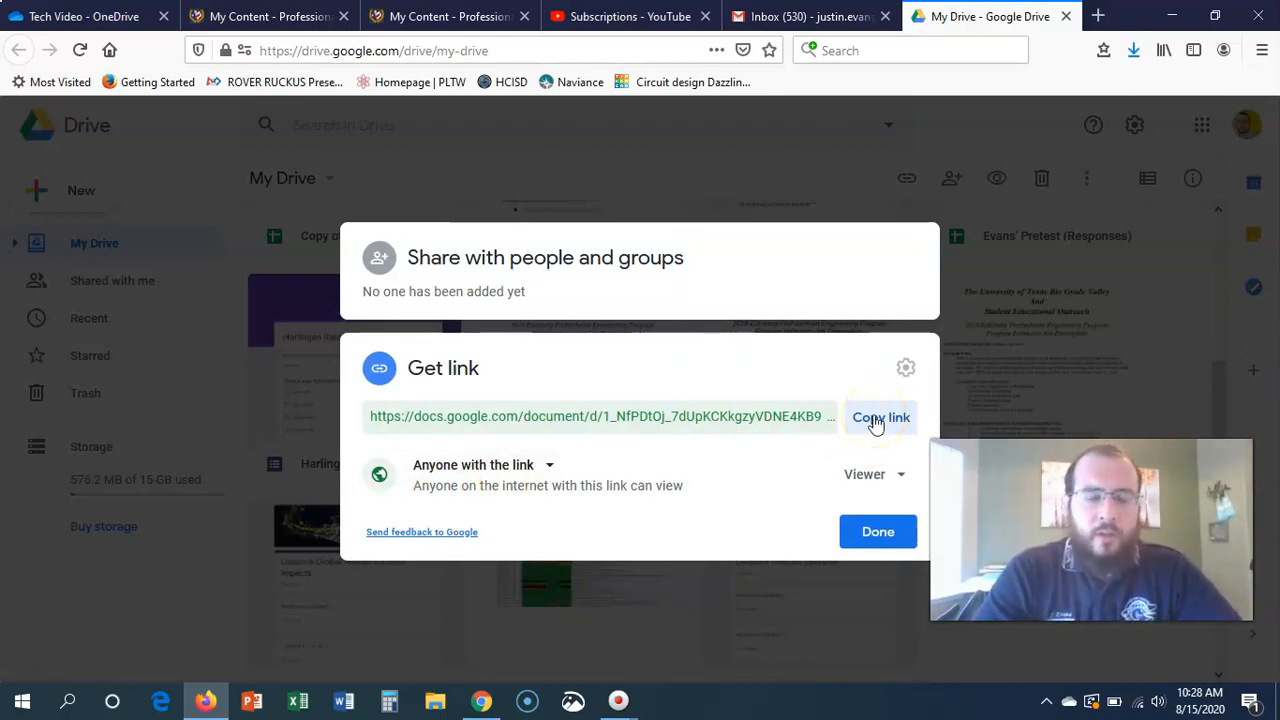
pyautogui.click(876, 423)
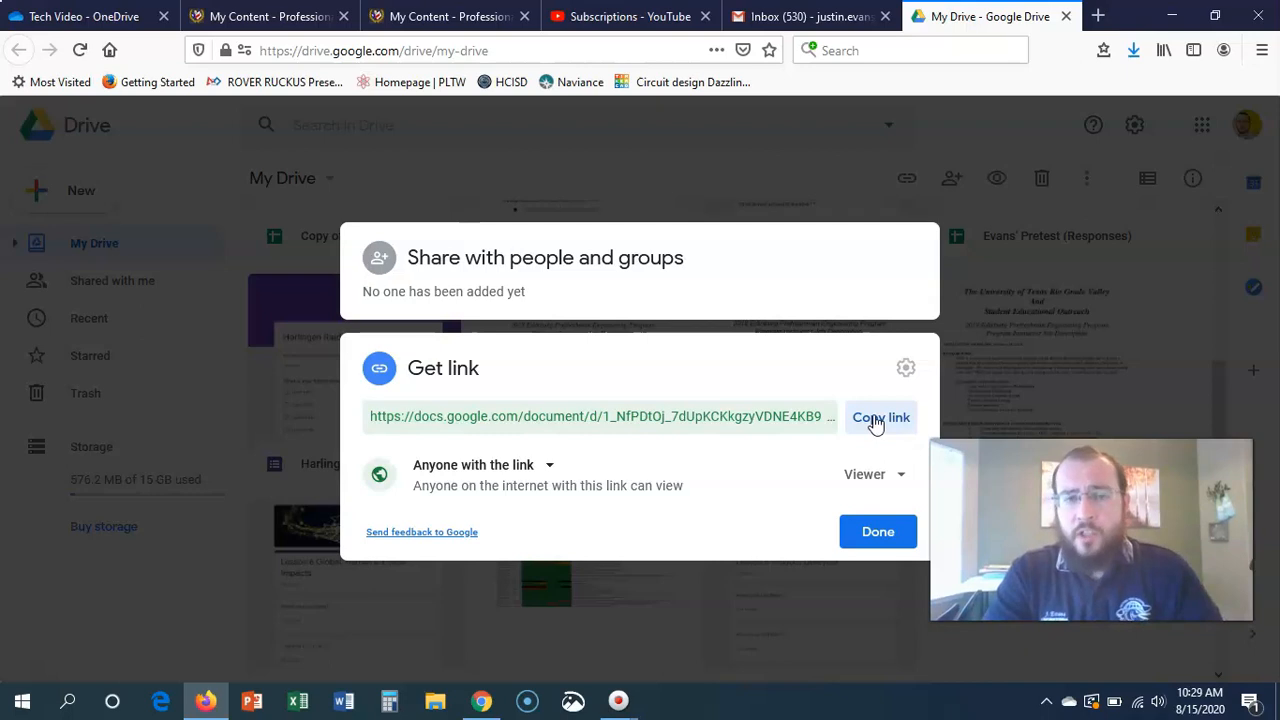
pyautogui.click(878, 538)
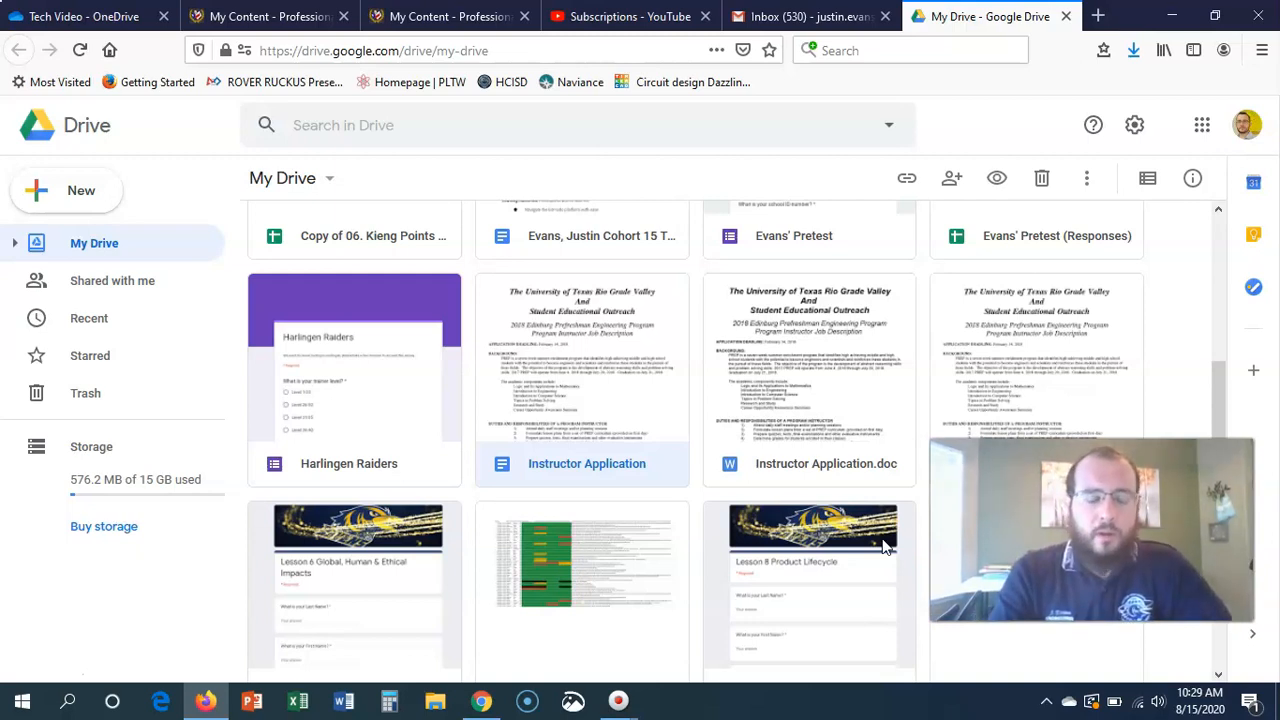
# Step: Switch to YouTube and start uploading a new video
pyautogui.click(628, 26)
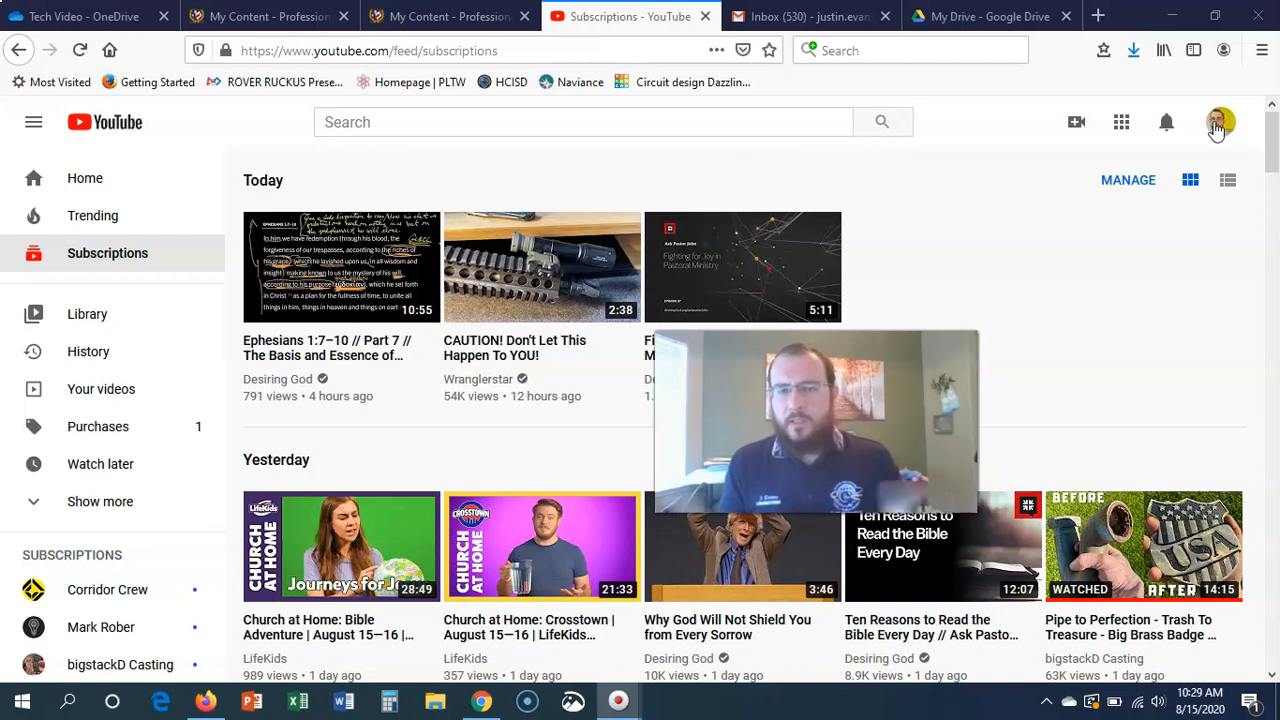
pyautogui.click(1211, 103)
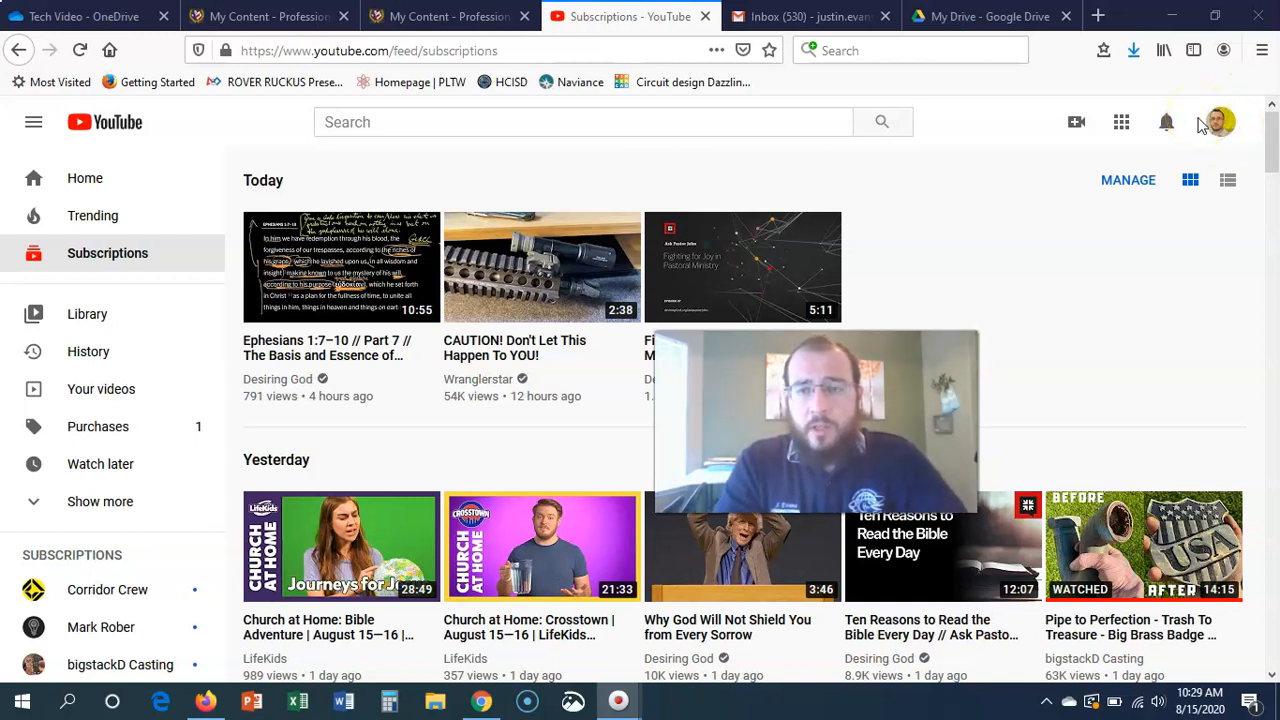
pyautogui.click(1084, 142)
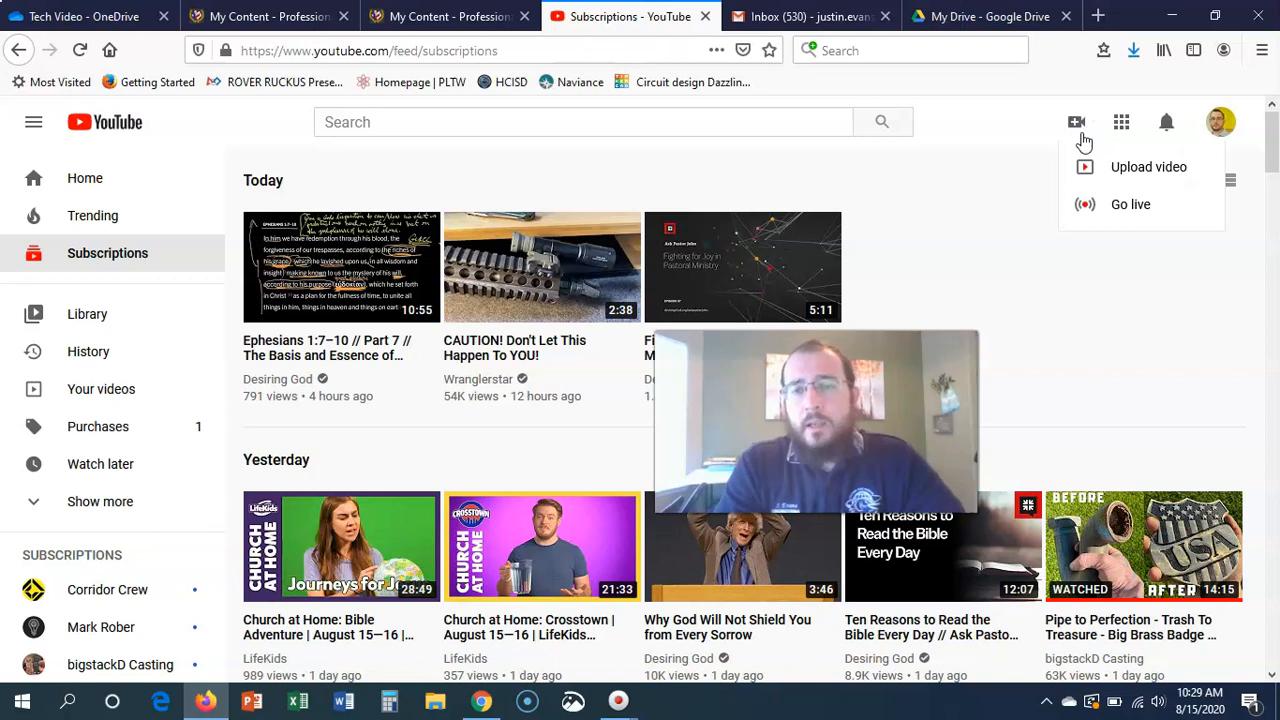
pyautogui.click(1124, 168)
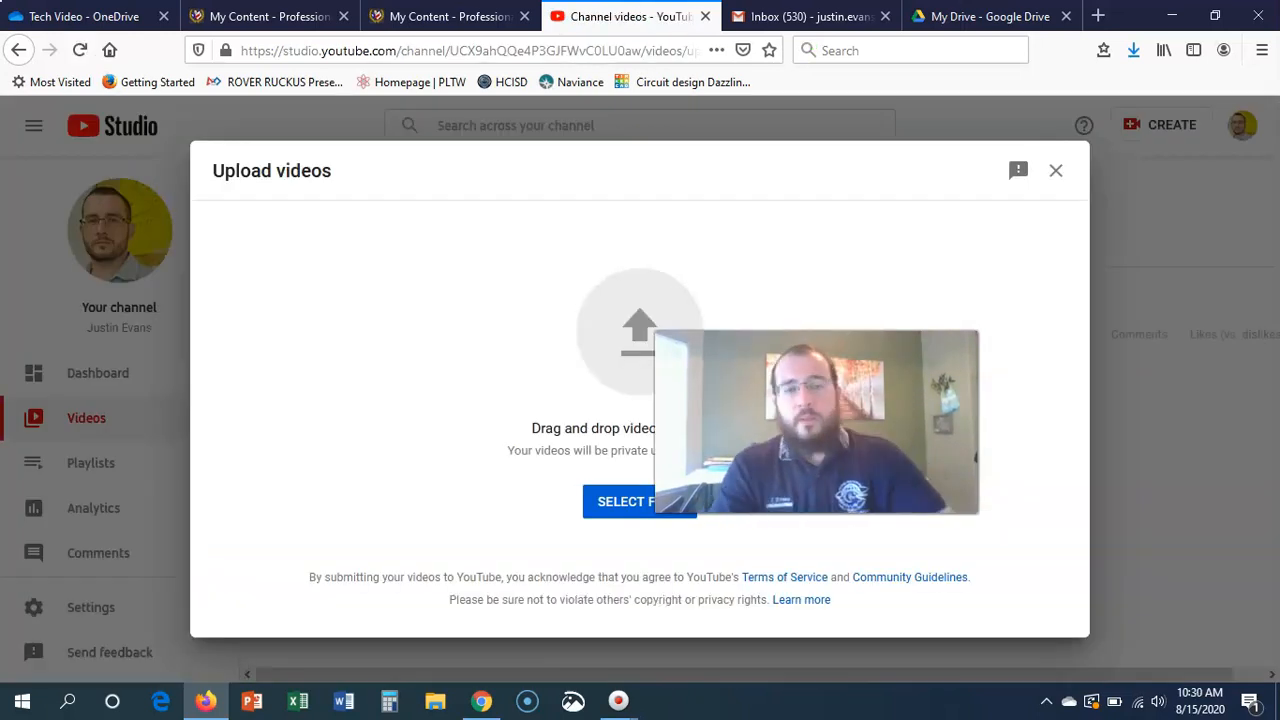
# Step: Select the SharingYourPowerpoint video from the Teacher help videos folder as the file to upload
pyautogui.click(620, 505)
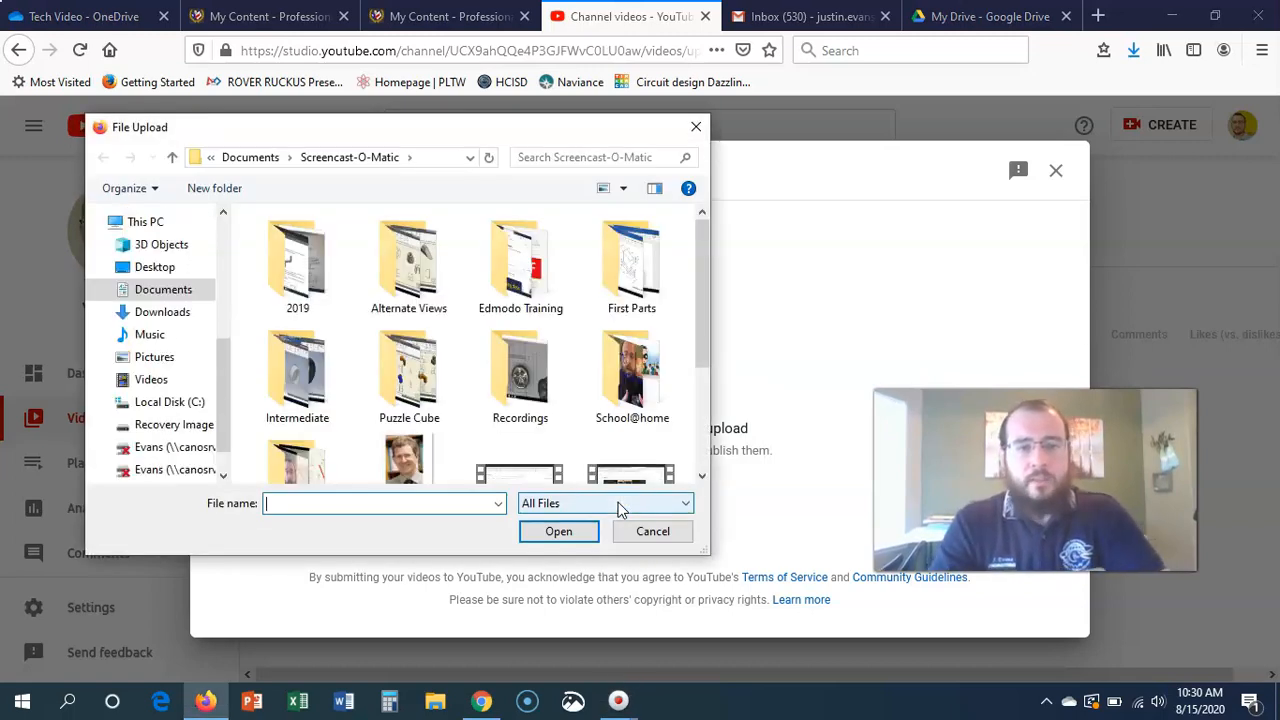
pyautogui.scroll(-4, 705, 350)
pyautogui.doubleClick(288, 298)
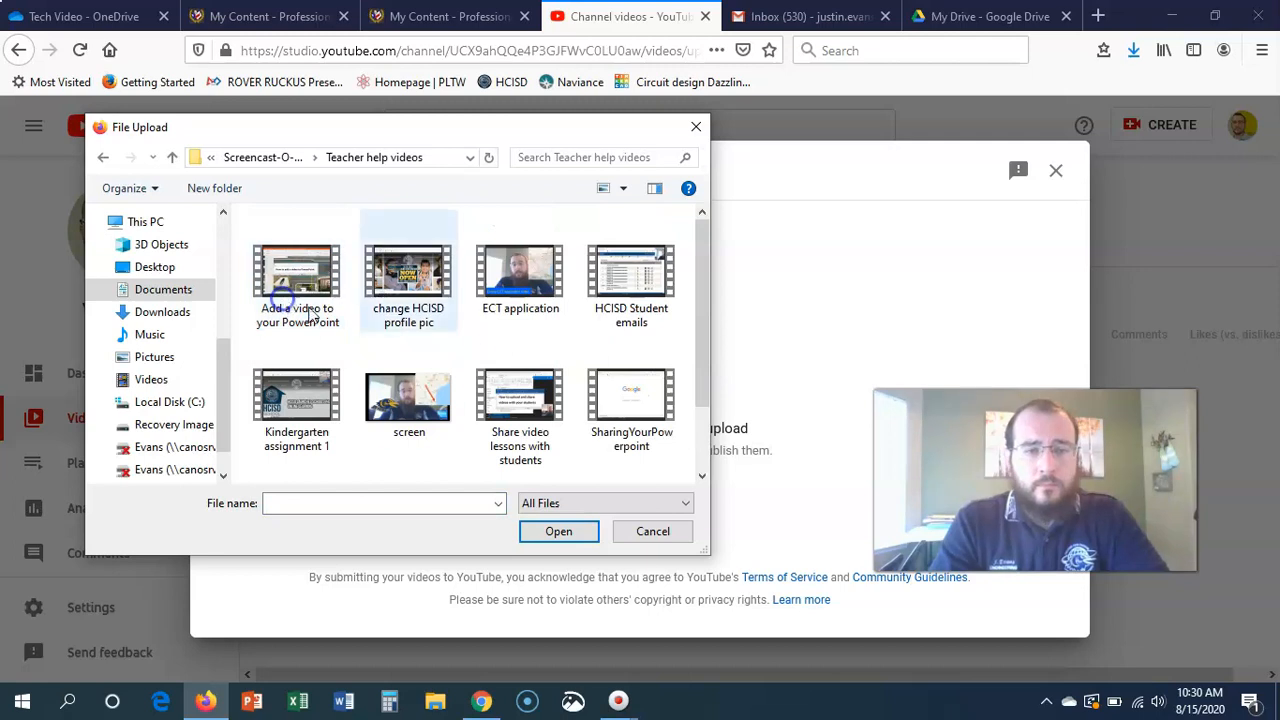
pyautogui.click(622, 399)
pyautogui.doubleClick(622, 399)
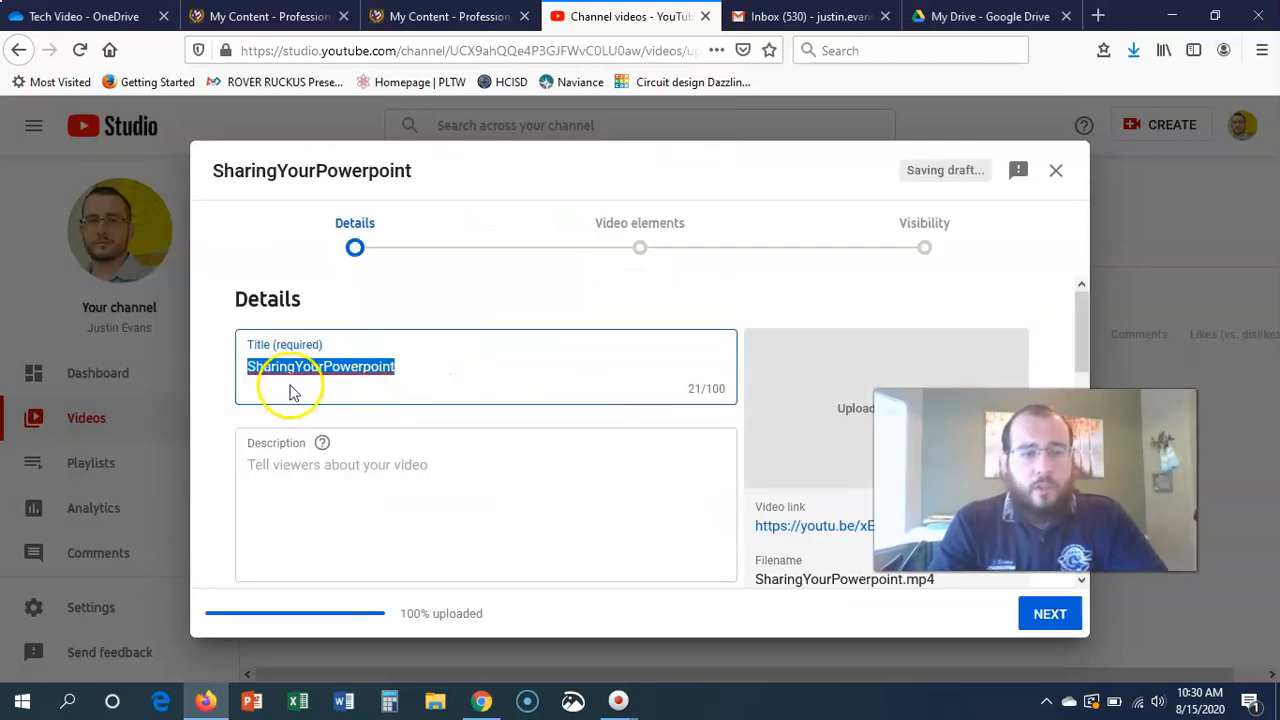
# Step: Review the upload's title, thumbnail and playlist options without assigning a playlist
pyautogui.click(318, 368)
pyautogui.click(460, 371)
pyautogui.moveTo(1082, 340); pyautogui.dragTo(1084, 384)
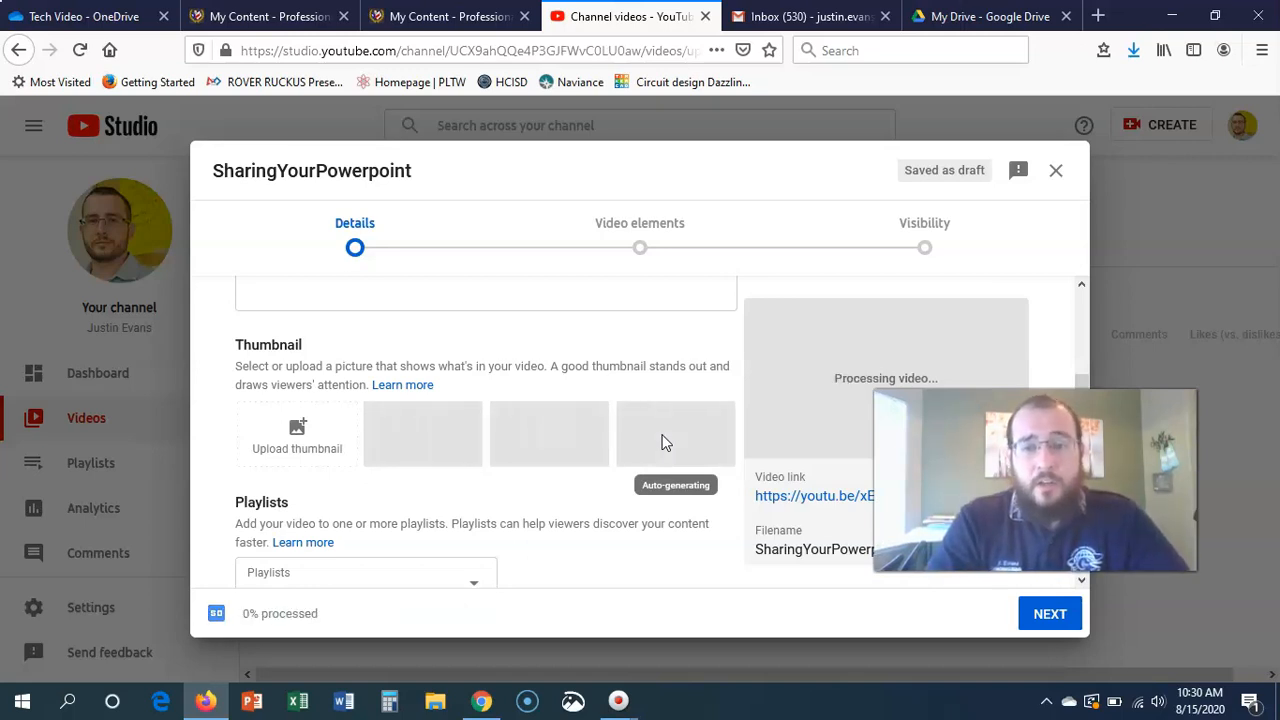
pyautogui.moveTo(1035, 480); pyautogui.dragTo(1119, 592)
pyautogui.moveTo(1083, 394); pyautogui.dragTo(1089, 459)
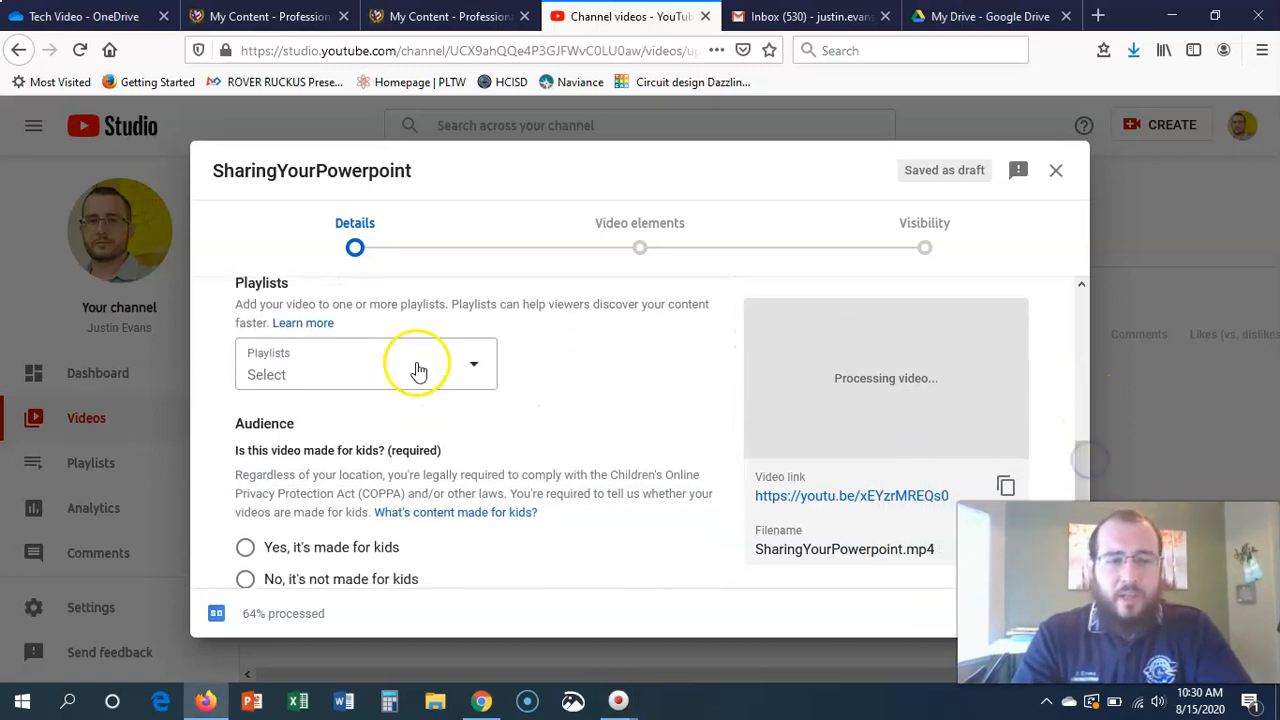
pyautogui.click(474, 369)
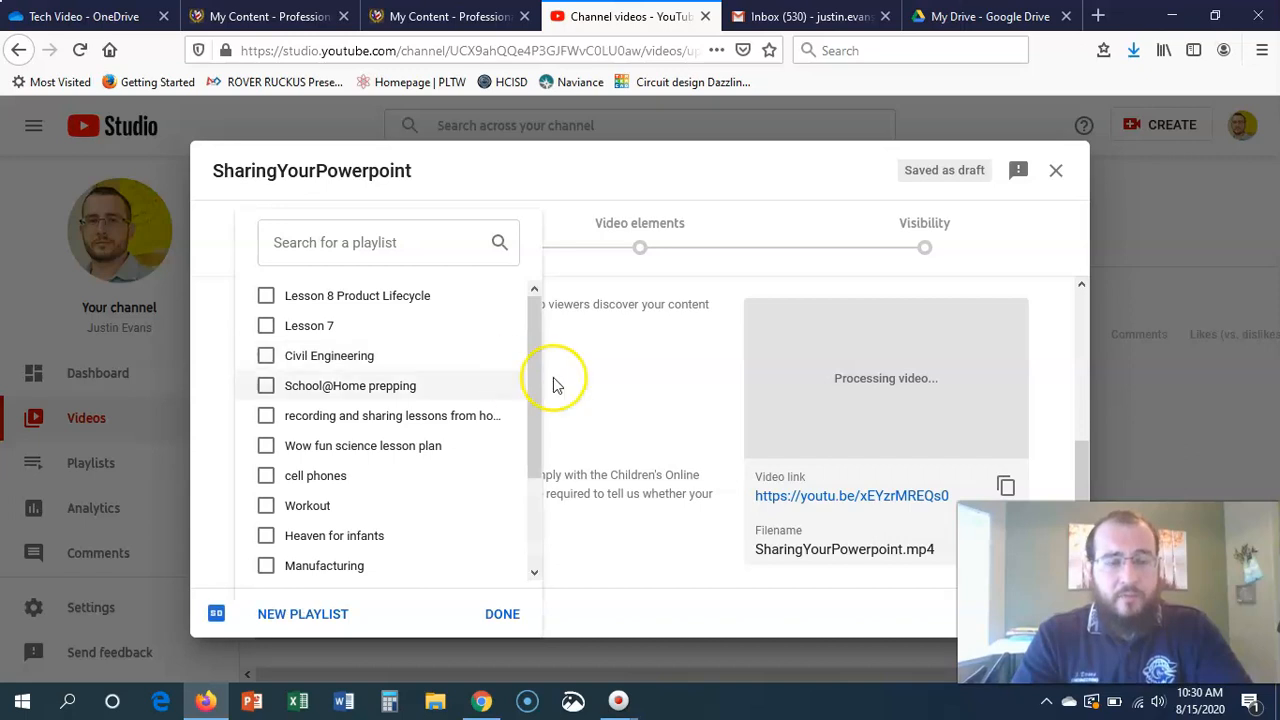
pyautogui.click(610, 387)
# Step: Mark the video as not made for kids and expand its age restriction settings
pyautogui.click(265, 580)
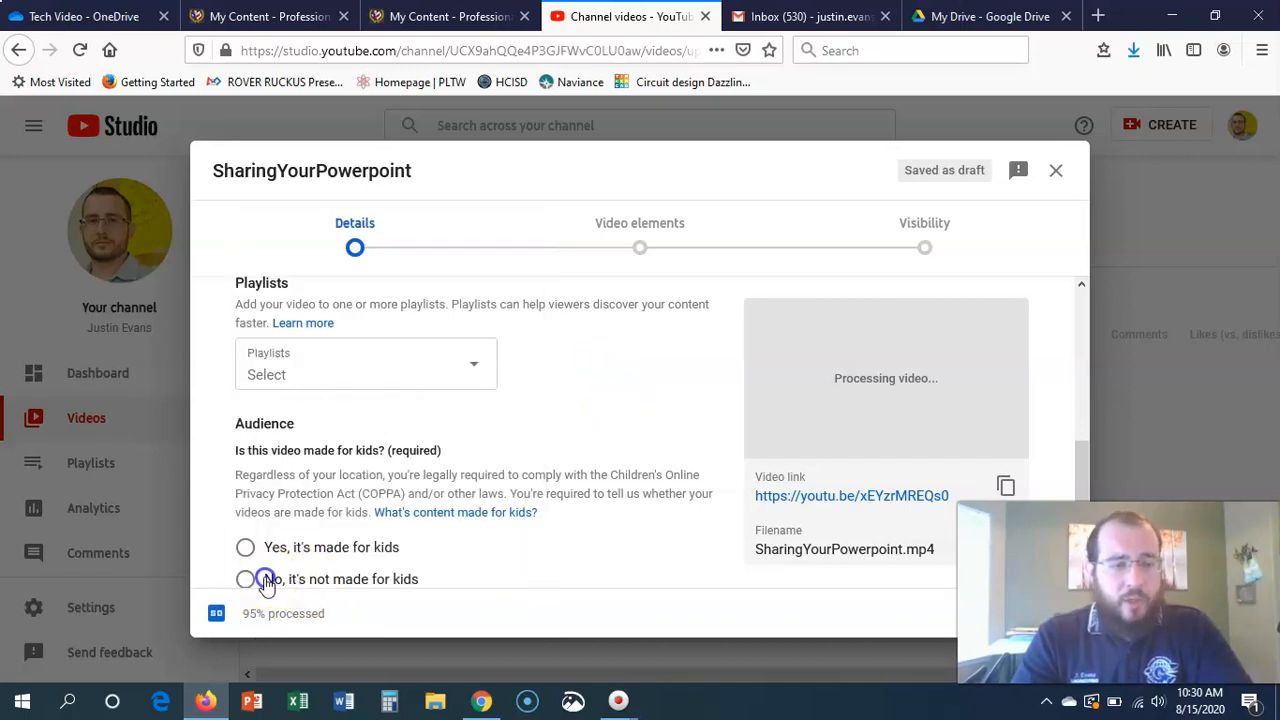
pyautogui.moveTo(1084, 451); pyautogui.dragTo(1083, 497)
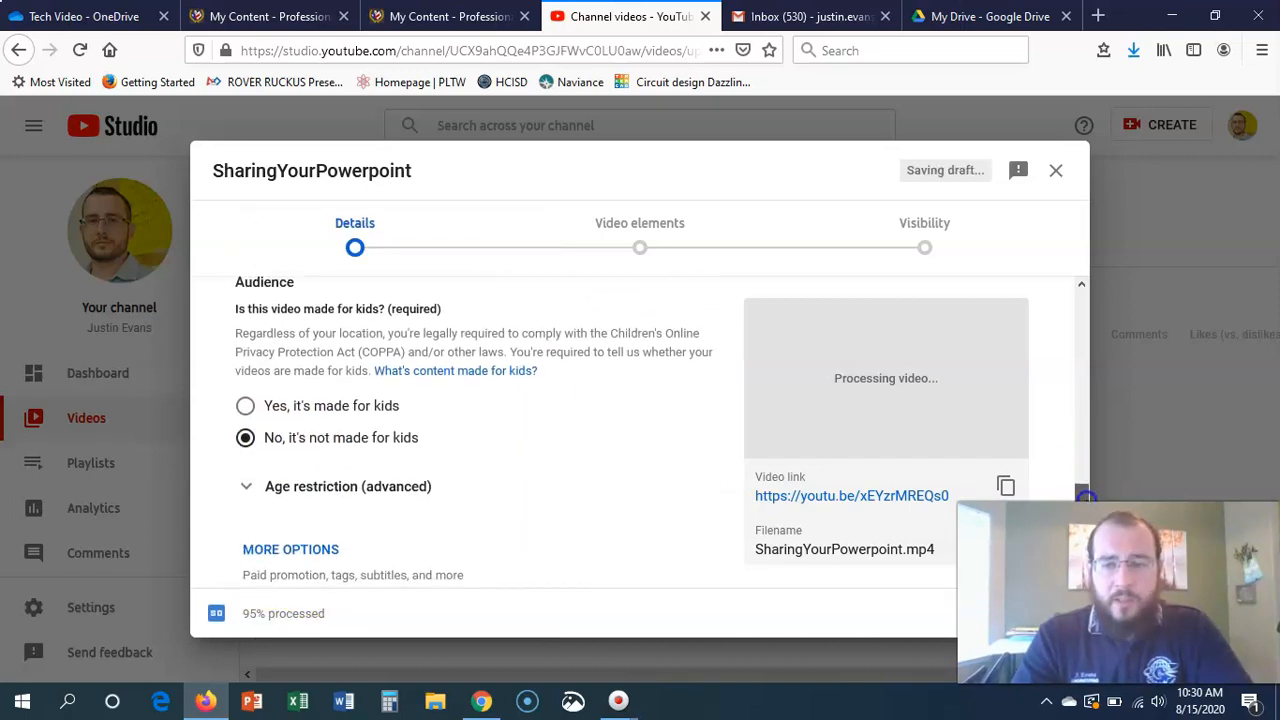
pyautogui.click(249, 463)
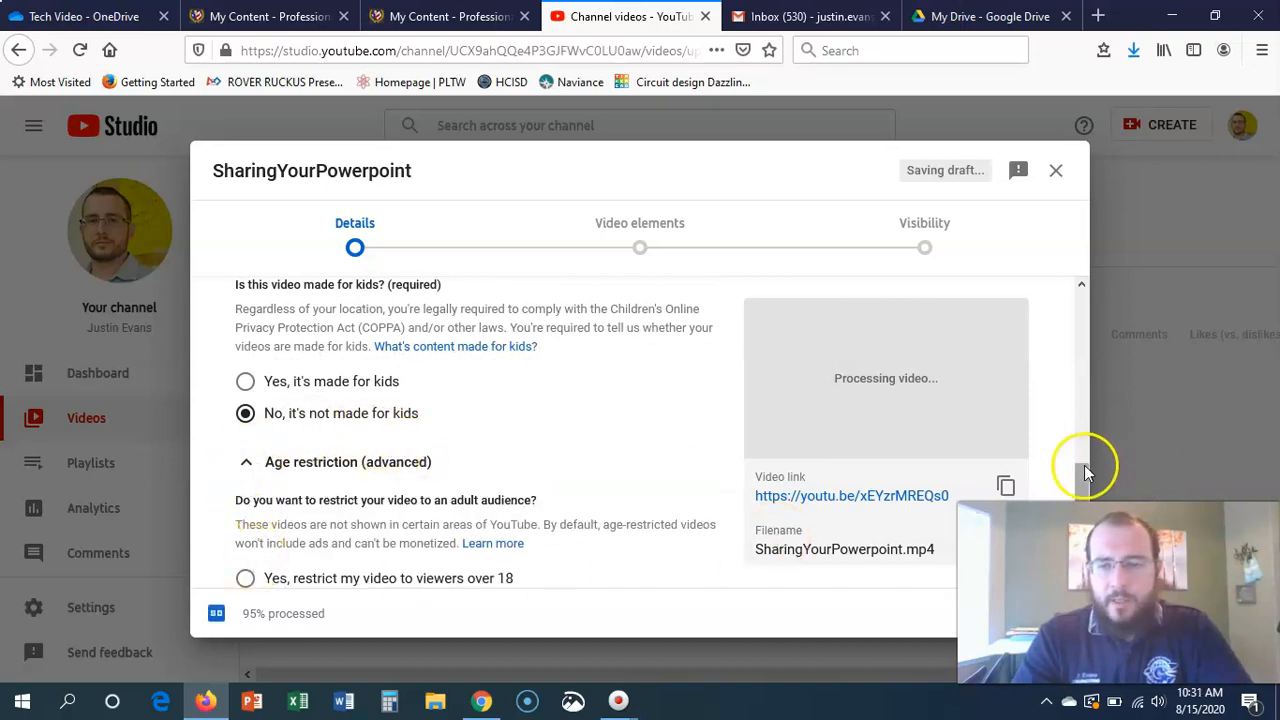
pyautogui.scroll(-3, 1084, 465)
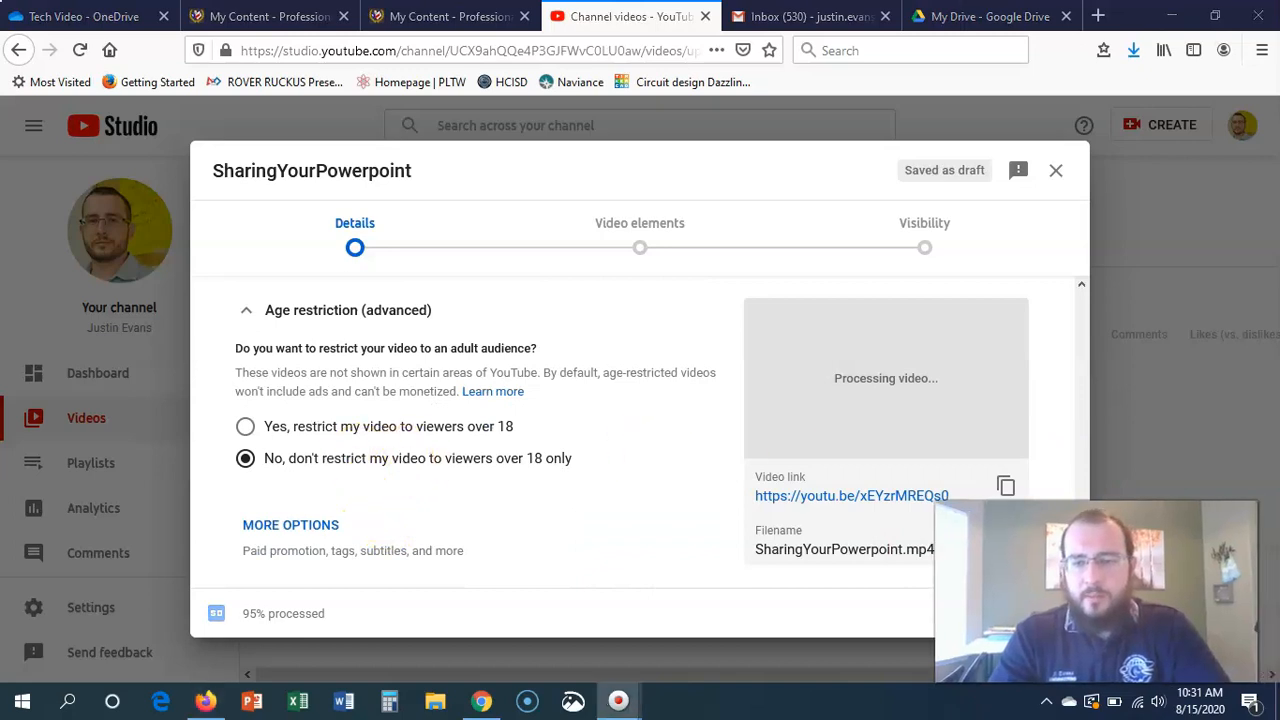
# Step: Advance from the video's details past the video elements stage to the Visibility settings
pyautogui.click(1080, 558)
pyautogui.moveTo(1080, 558); pyautogui.dragTo(1102, 445)
pyautogui.click(1046, 611)
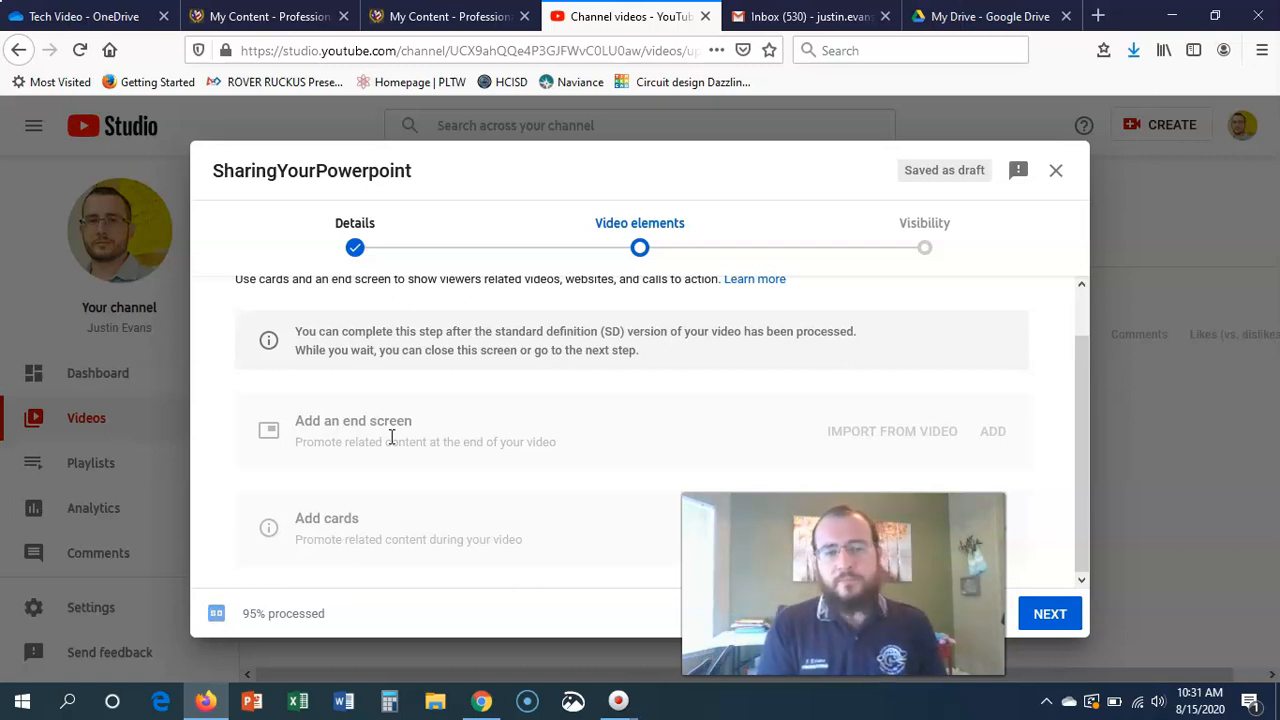
pyautogui.click(395, 528)
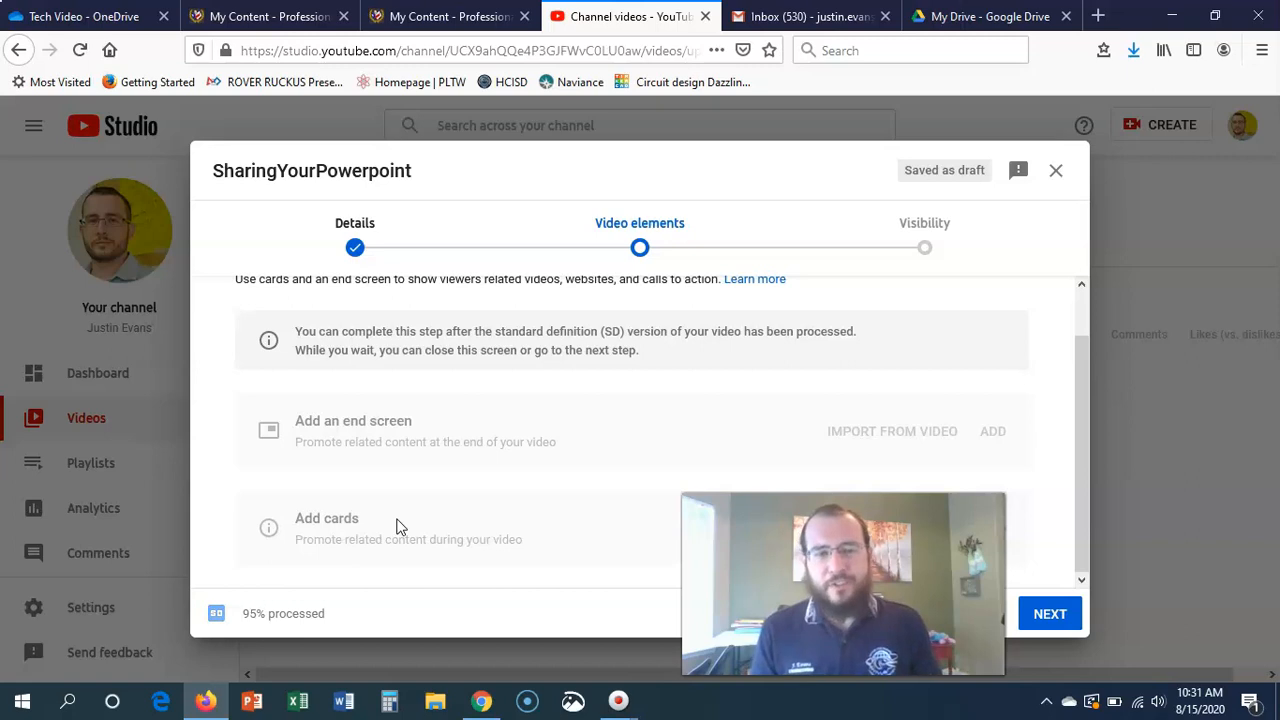
pyautogui.click(1050, 613)
pyautogui.moveTo(1087, 424); pyautogui.dragTo(1086, 290)
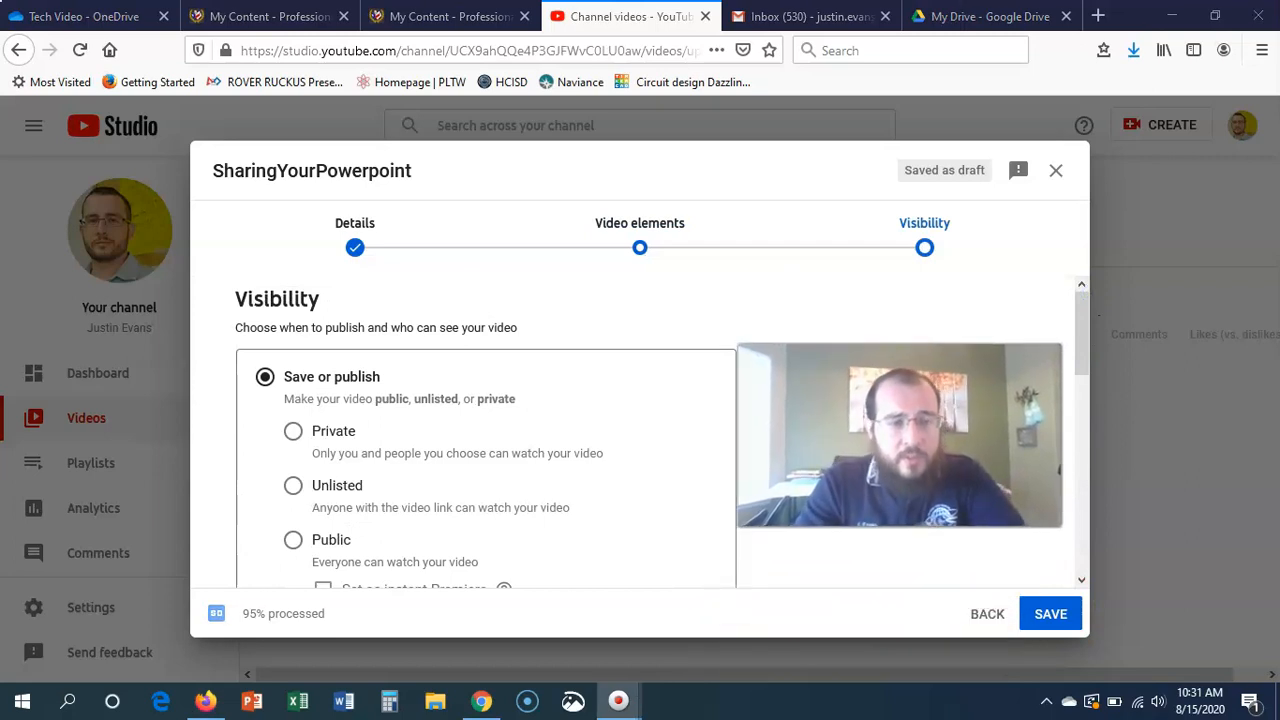
# Step: Try the Private, Unlisted and Public visibility options for the video one after another
pyautogui.moveTo(1083, 306); pyautogui.dragTo(1083, 320)
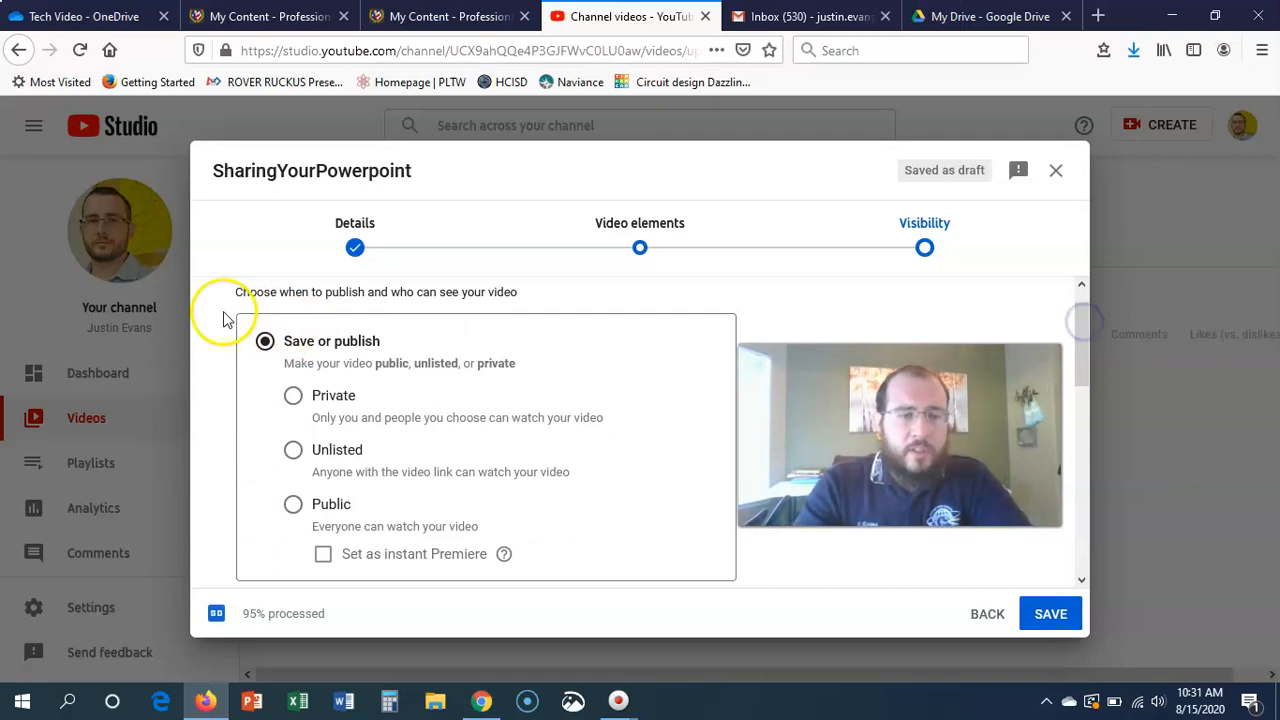
pyautogui.click(292, 397)
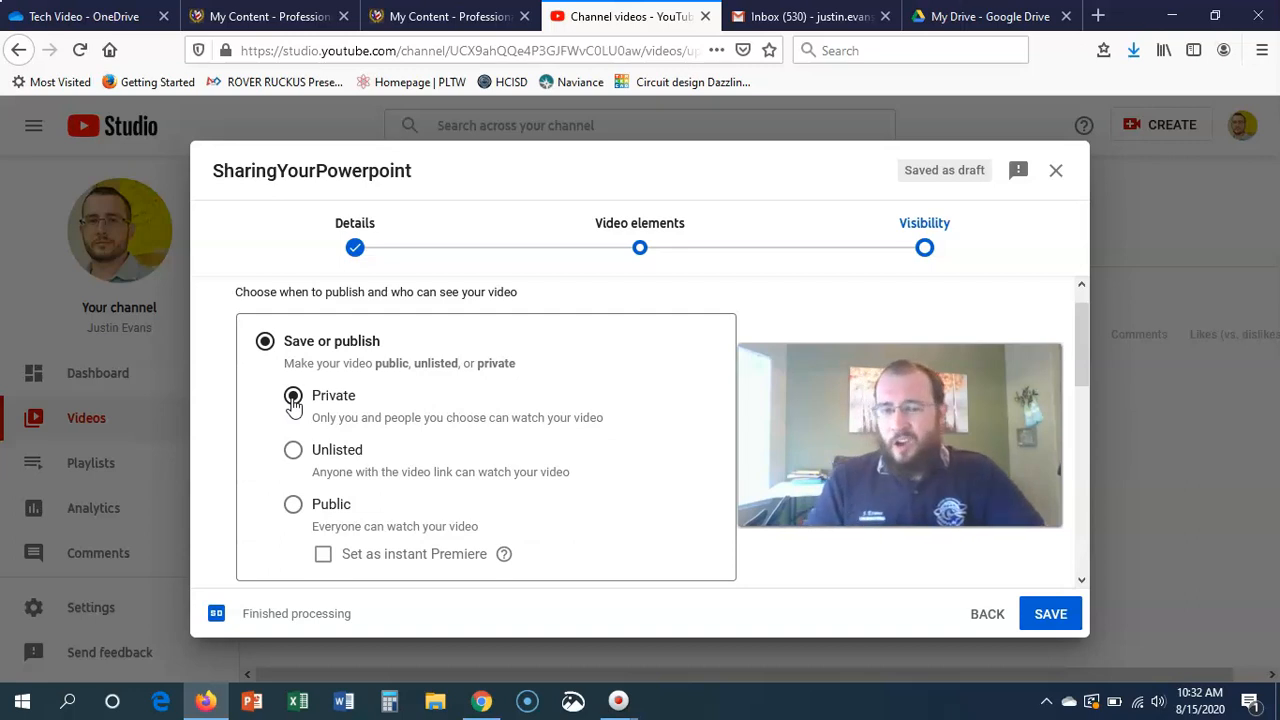
pyautogui.click(293, 452)
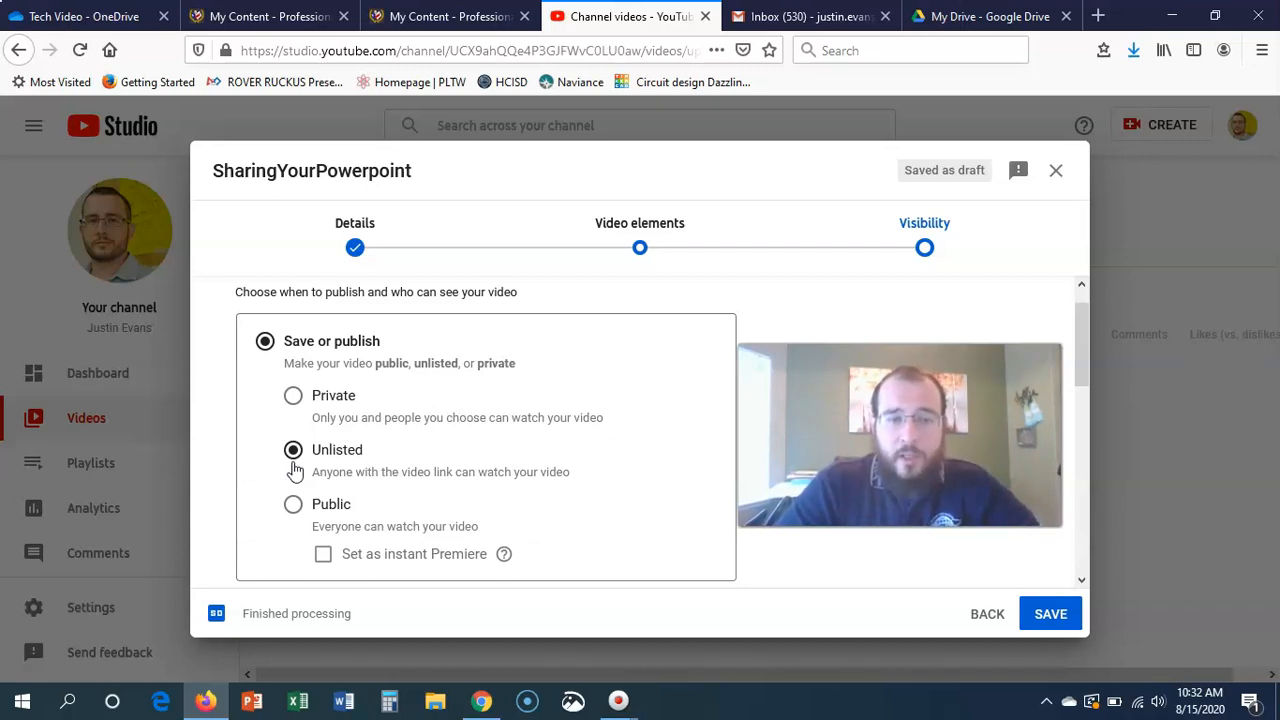
pyautogui.click(294, 508)
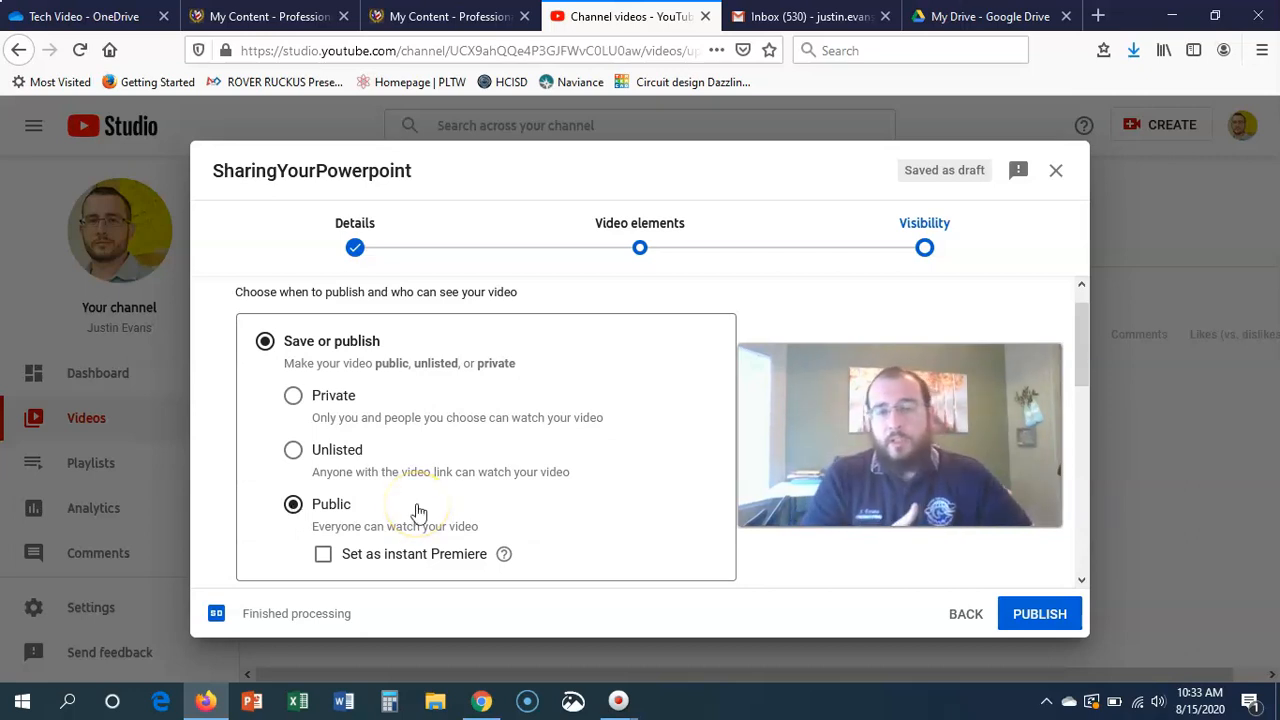
# Step: Try the Schedule option and inspect its publishing date and time settings
pyautogui.moveTo(1076, 348); pyautogui.dragTo(1077, 405)
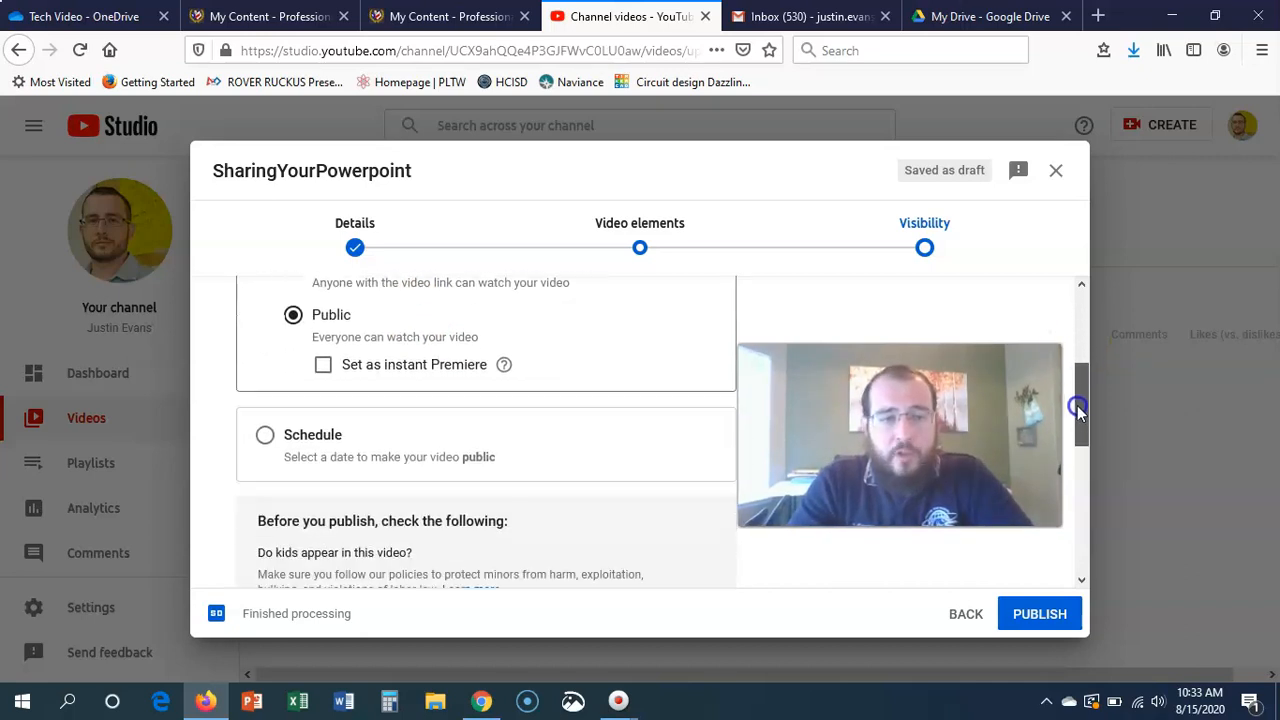
pyautogui.click(265, 436)
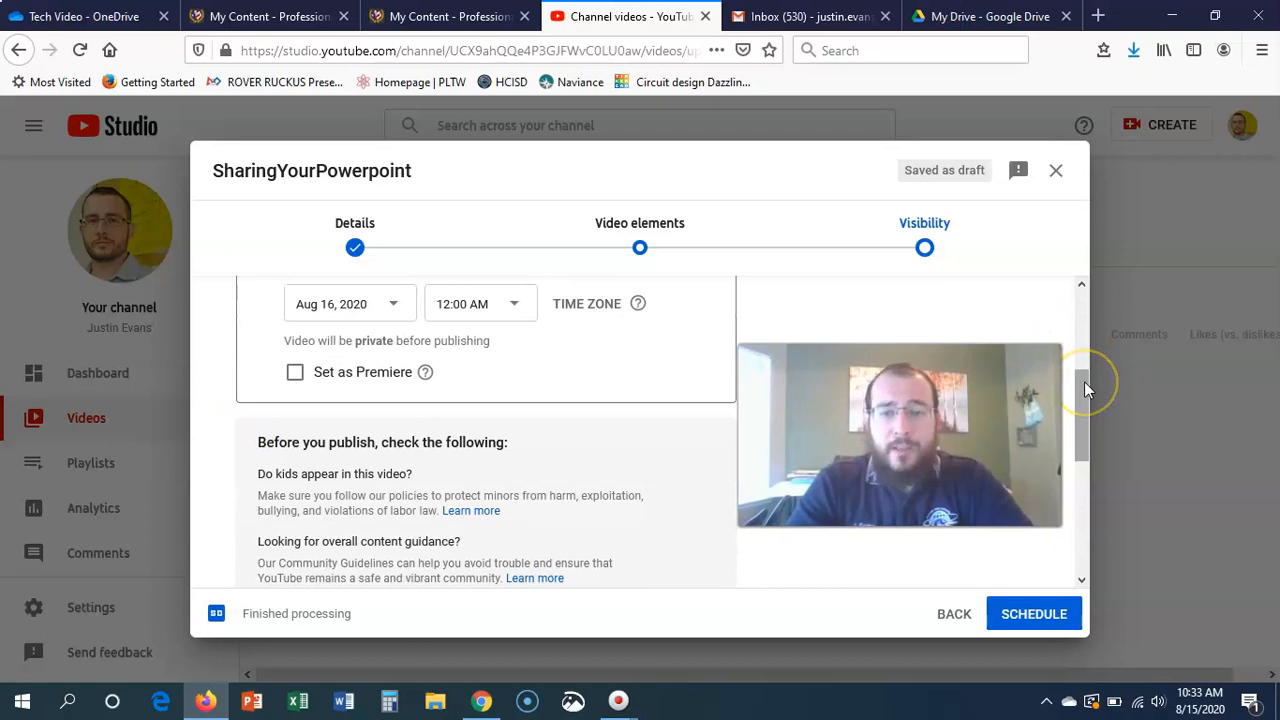
pyautogui.moveTo(1084, 381); pyautogui.dragTo(1087, 350)
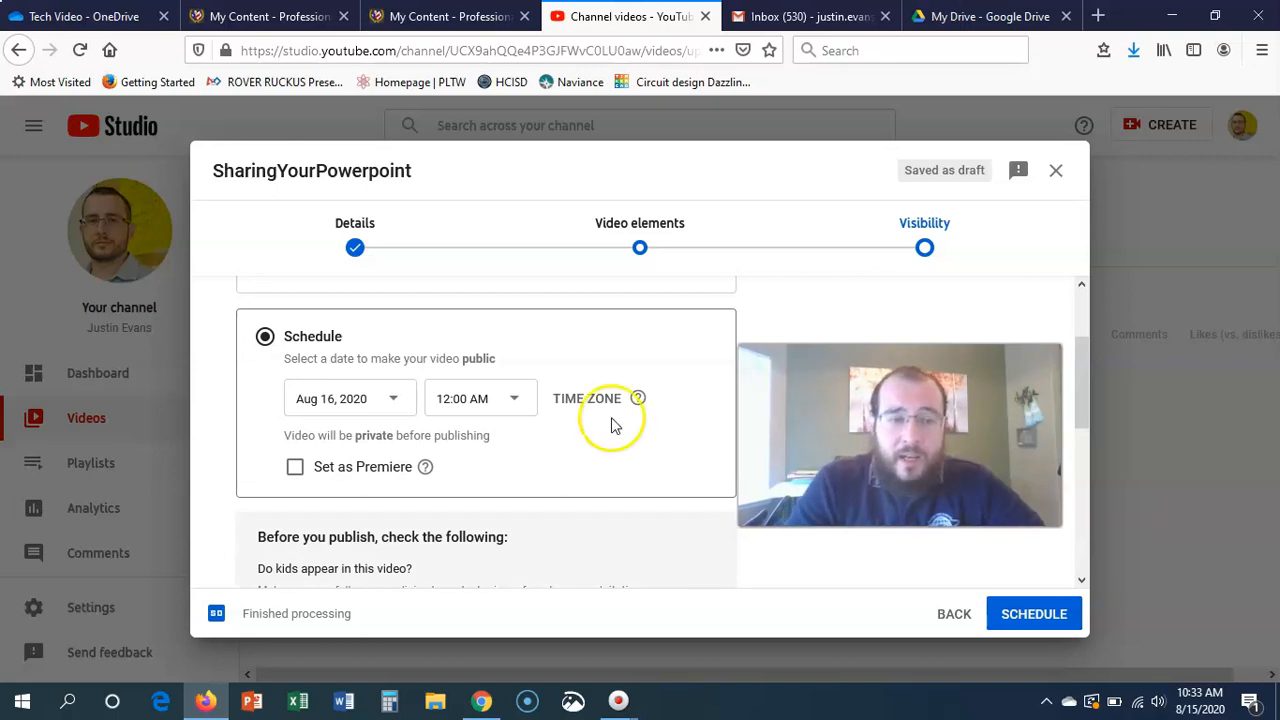
pyautogui.click(430, 404)
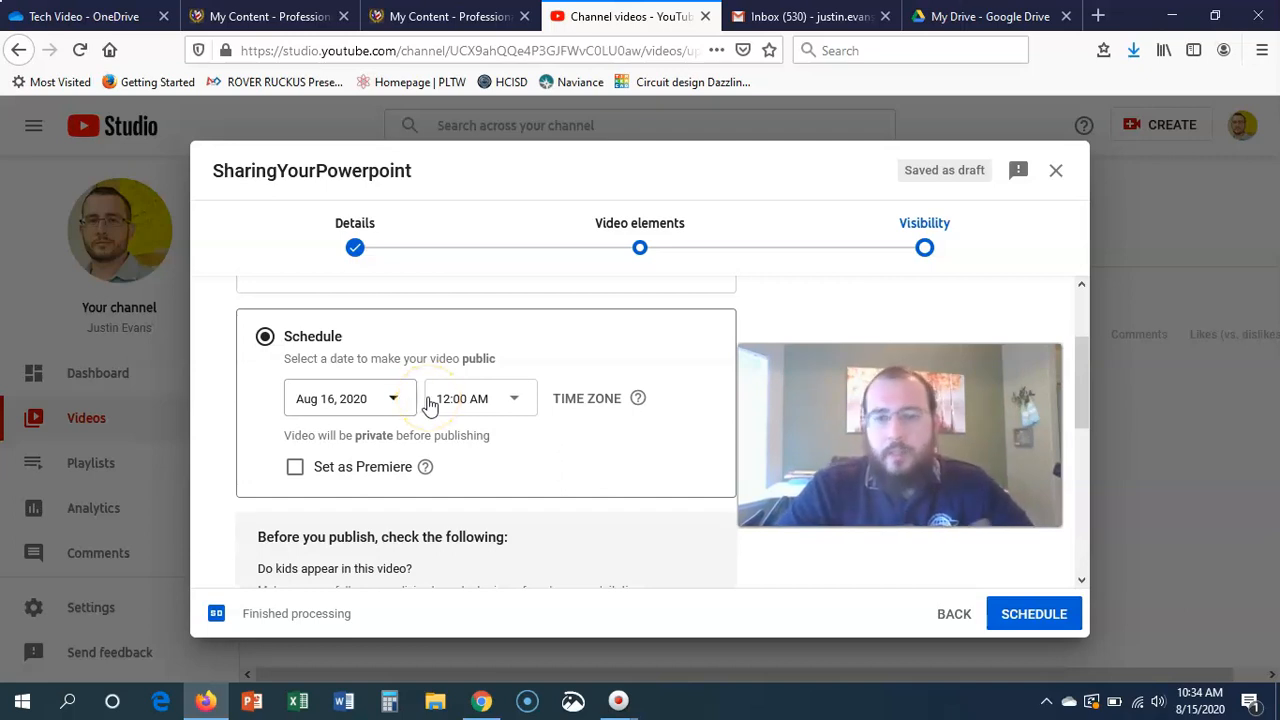
# Step: Set the SharingYourPowerpoint video's visibility to Unlisted and save it
pyautogui.scroll(3, 430, 406)
pyautogui.click(294, 431)
pyautogui.click(293, 485)
pyautogui.click(1052, 614)
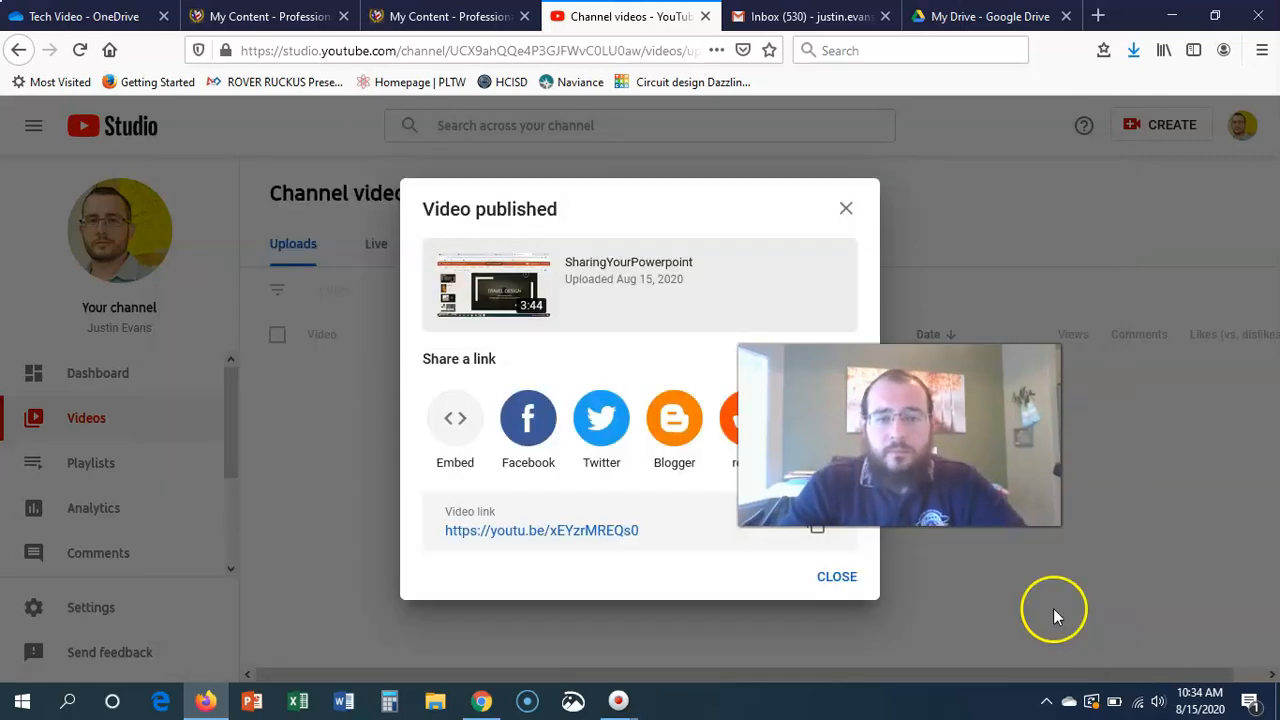
# Step: Examine the published video's link sharing options, view its embed code and close the embed window
pyautogui.moveTo(623, 213); pyautogui.dragTo(500, 186)
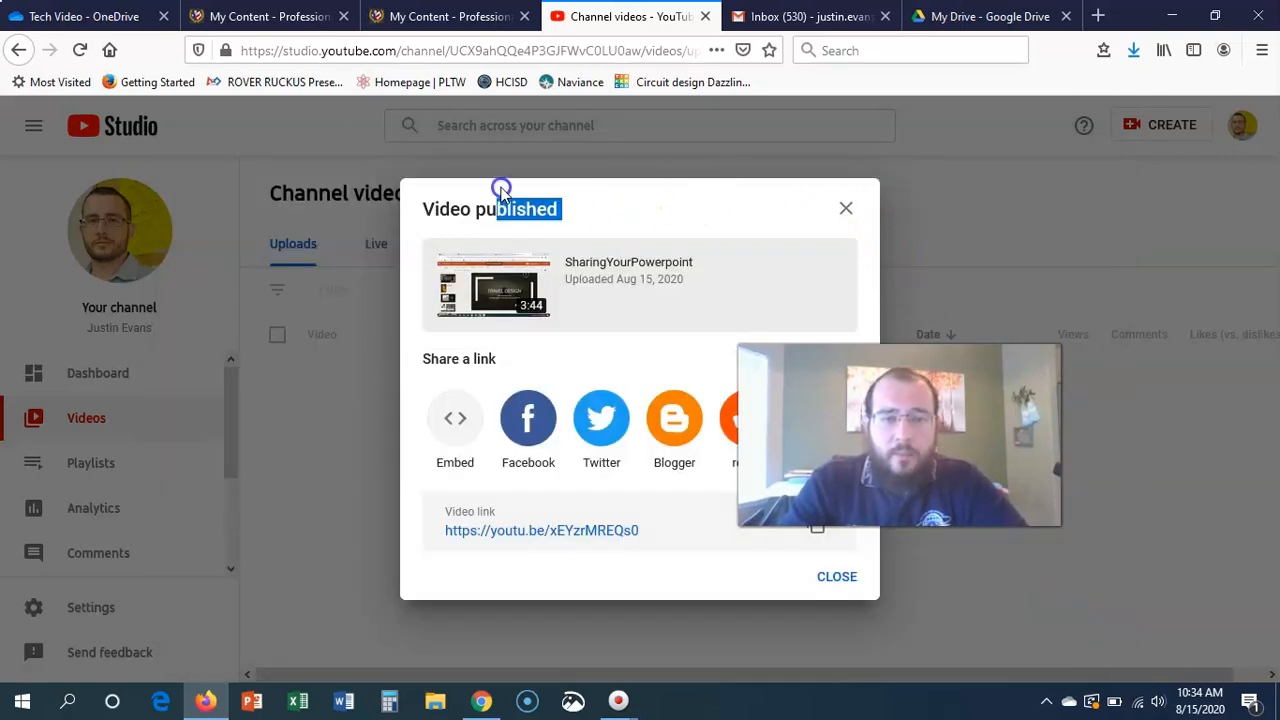
pyautogui.click(650, 237)
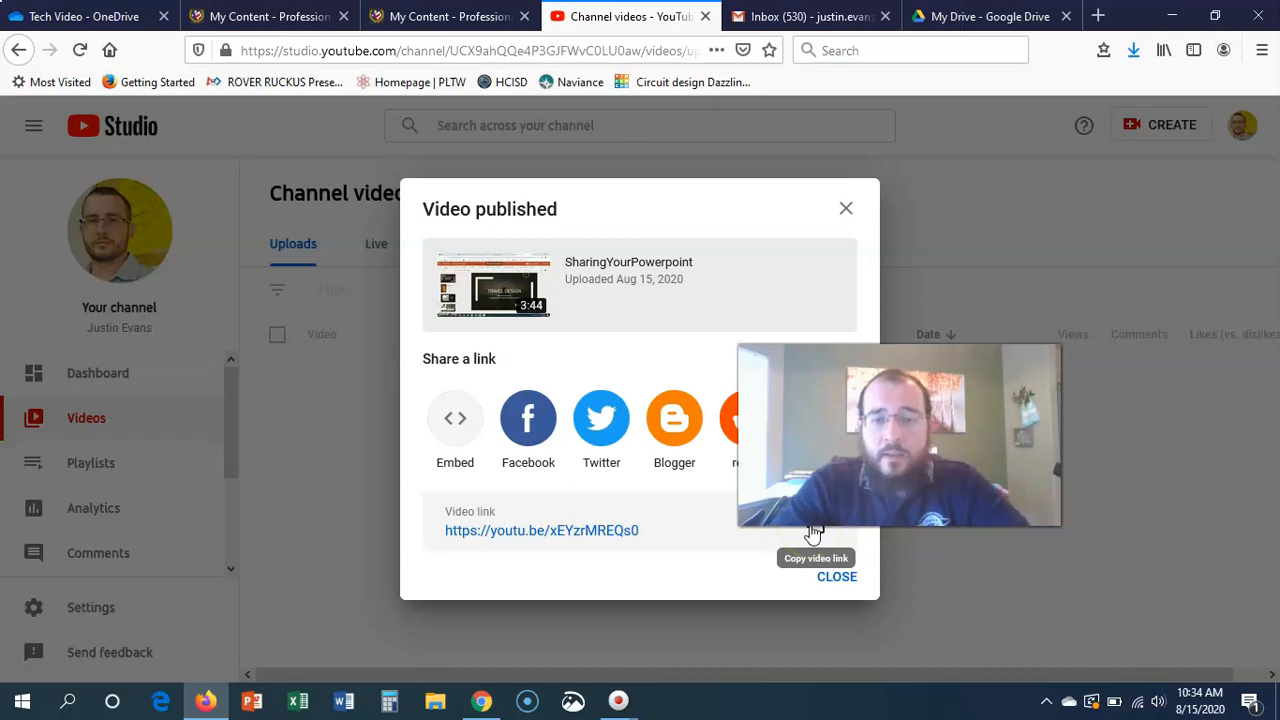
pyautogui.moveTo(826, 498); pyautogui.dragTo(923, 442)
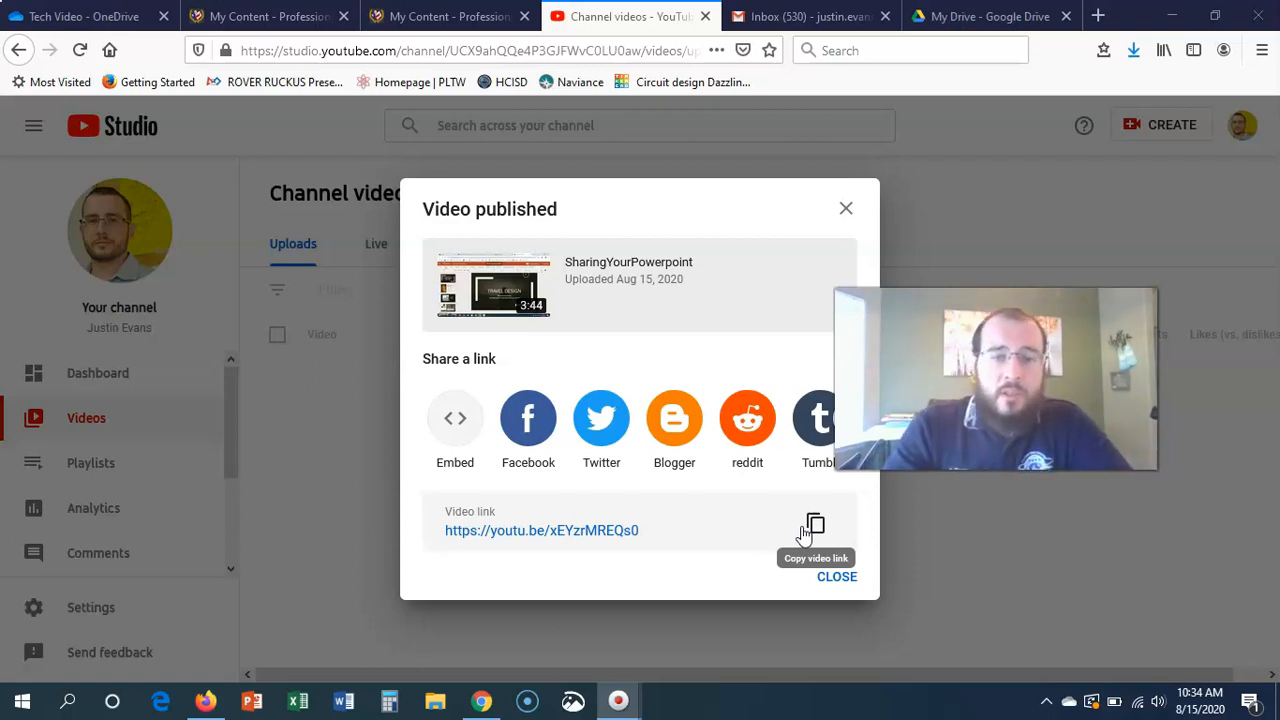
pyautogui.click(458, 426)
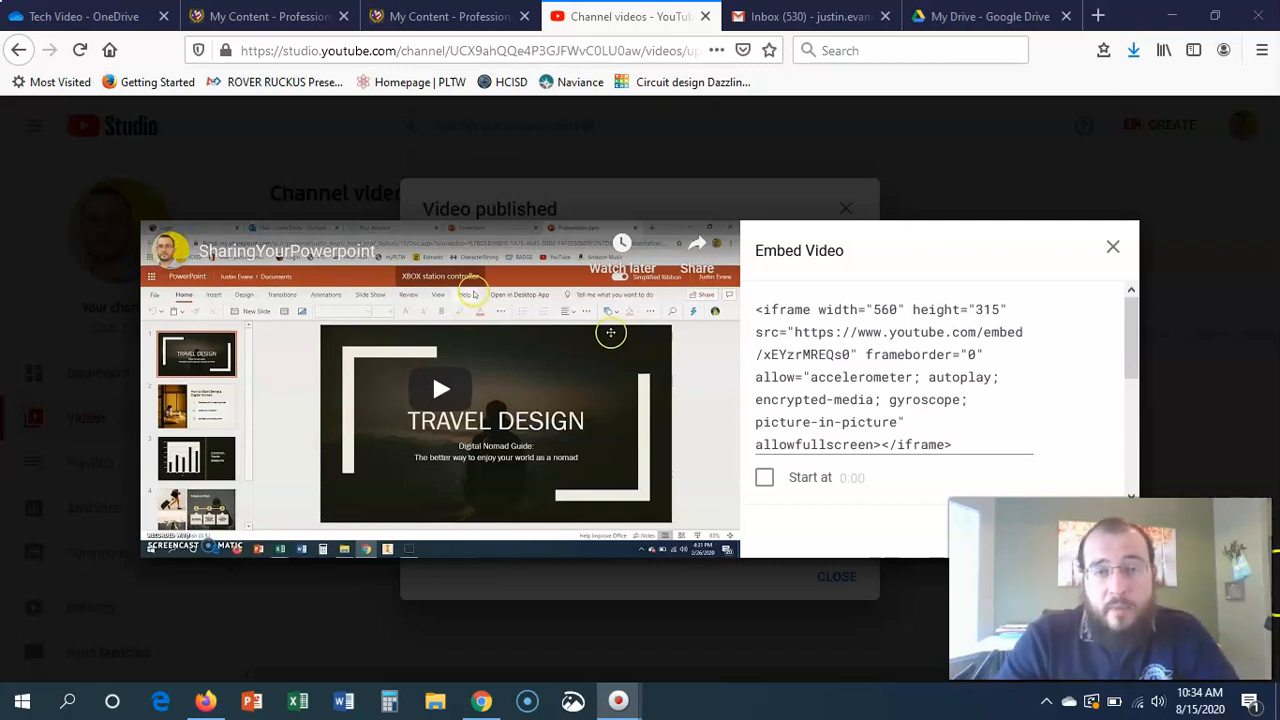
pyautogui.moveTo(1131, 326)
pyautogui.mouseDown()
pyautogui.moveTo(1134, 343)
pyautogui.moveTo(1134, 309)
pyautogui.mouseUp()
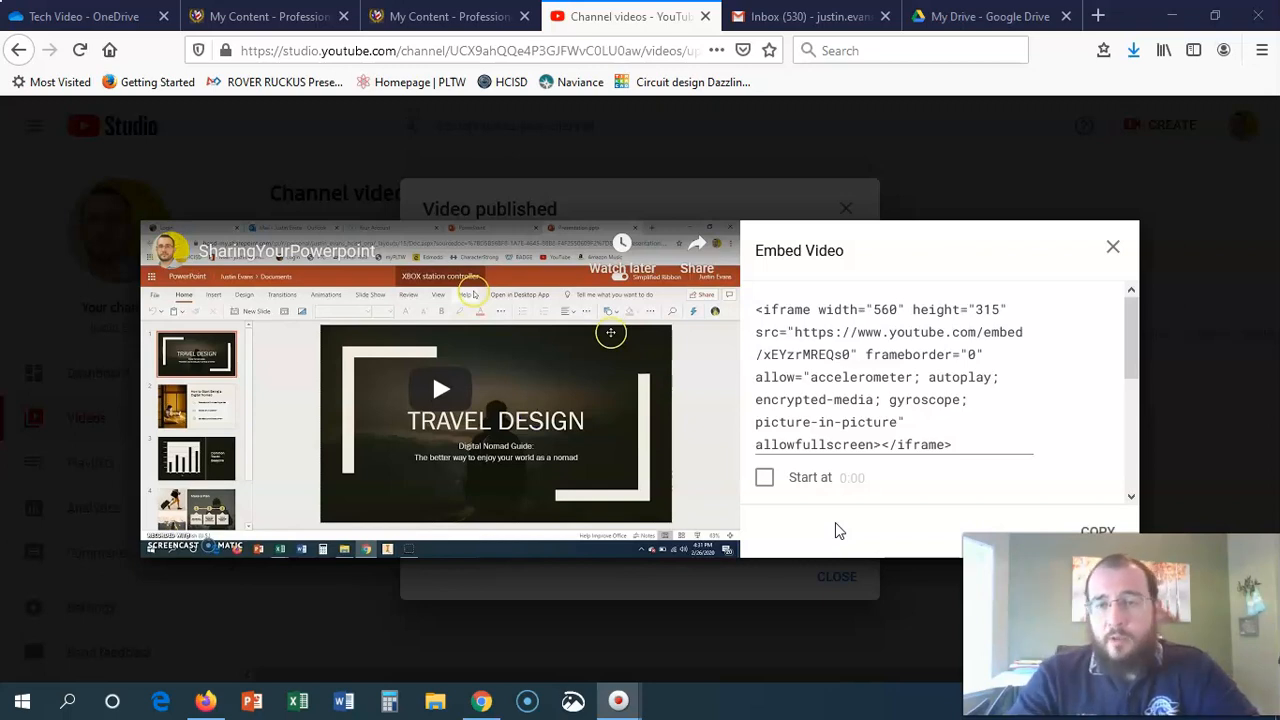
pyautogui.click(1113, 247)
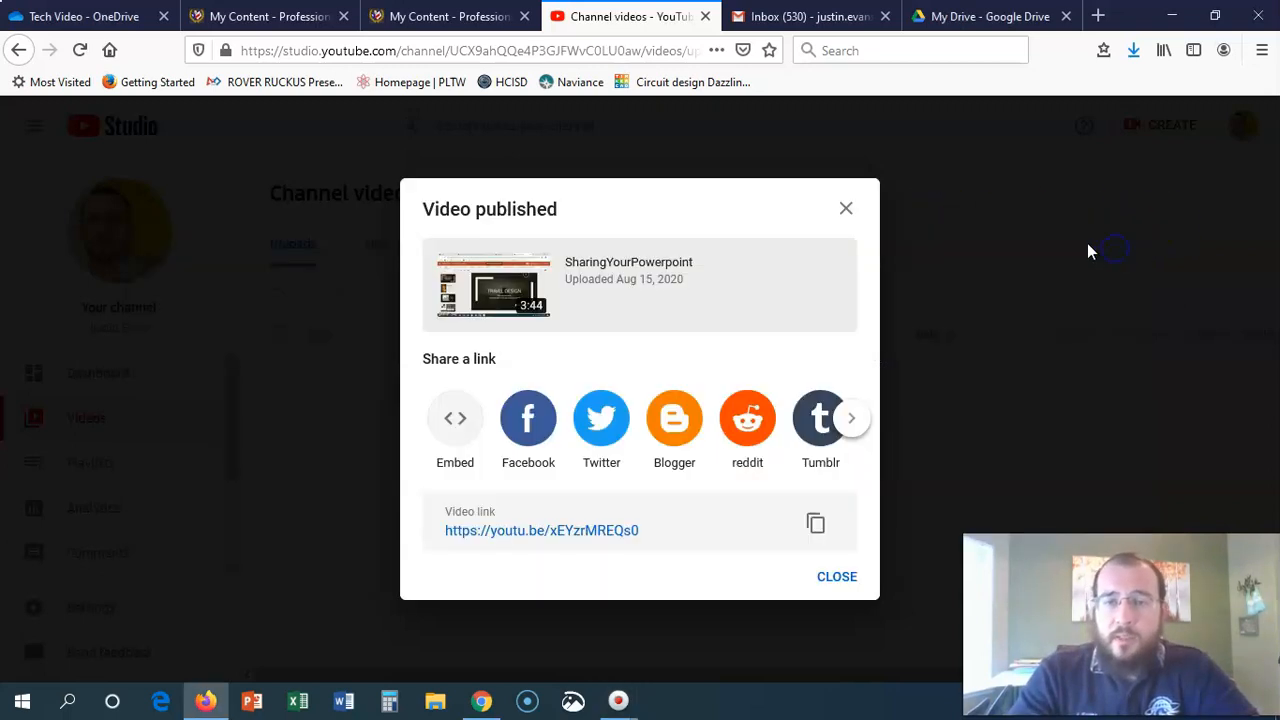
# Step: Close the published video's sharing dialog and look over the uploads and their options in the channel's video list
pyautogui.click(843, 207)
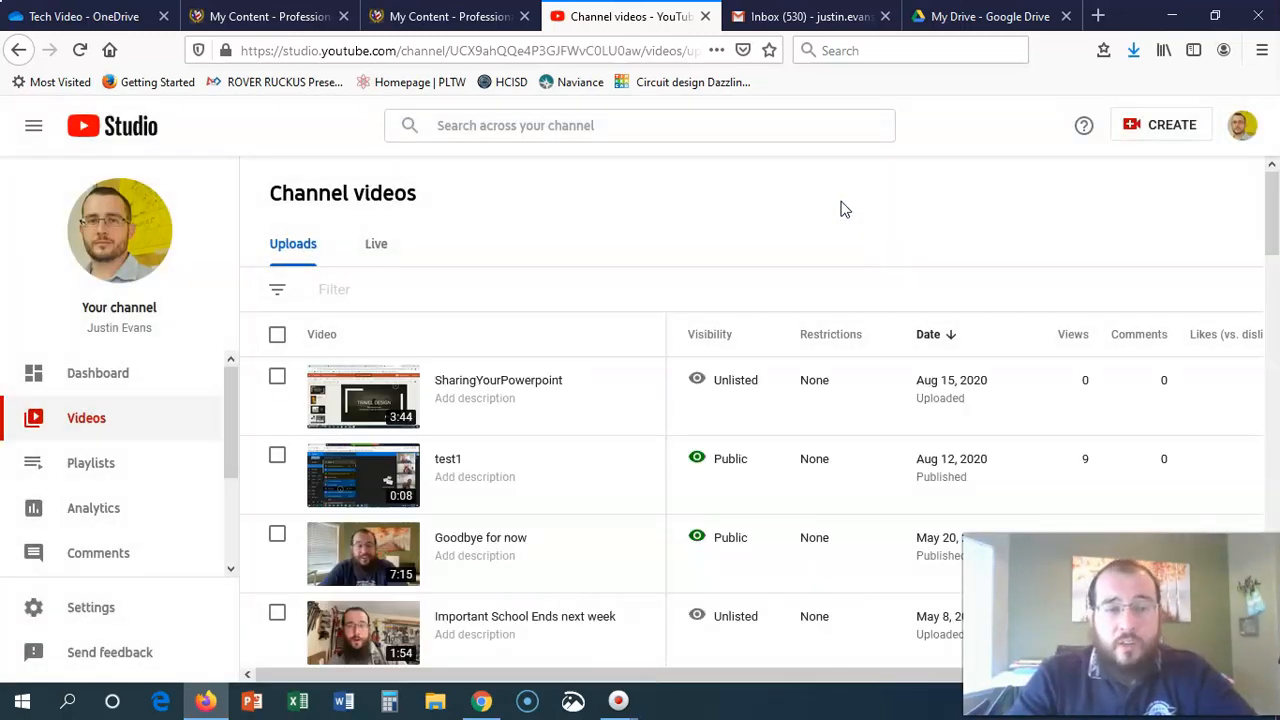
pyautogui.moveTo(569, 463)
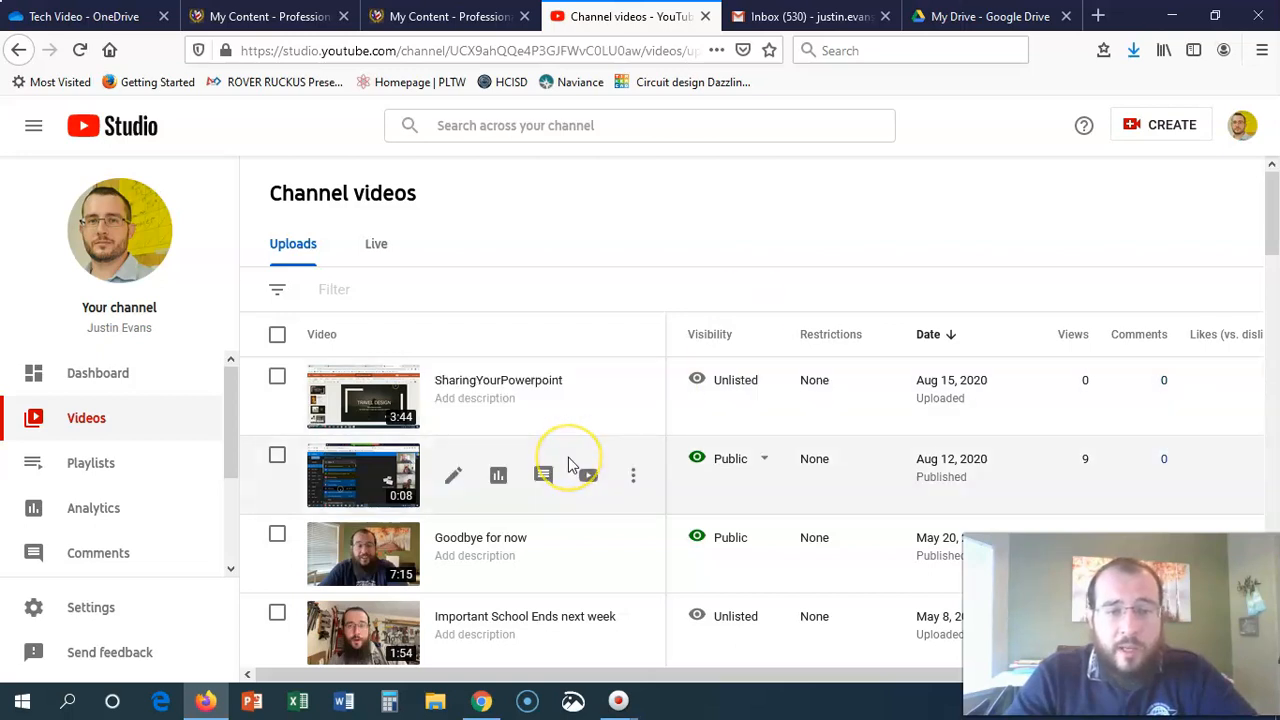
pyautogui.moveTo(560, 552)
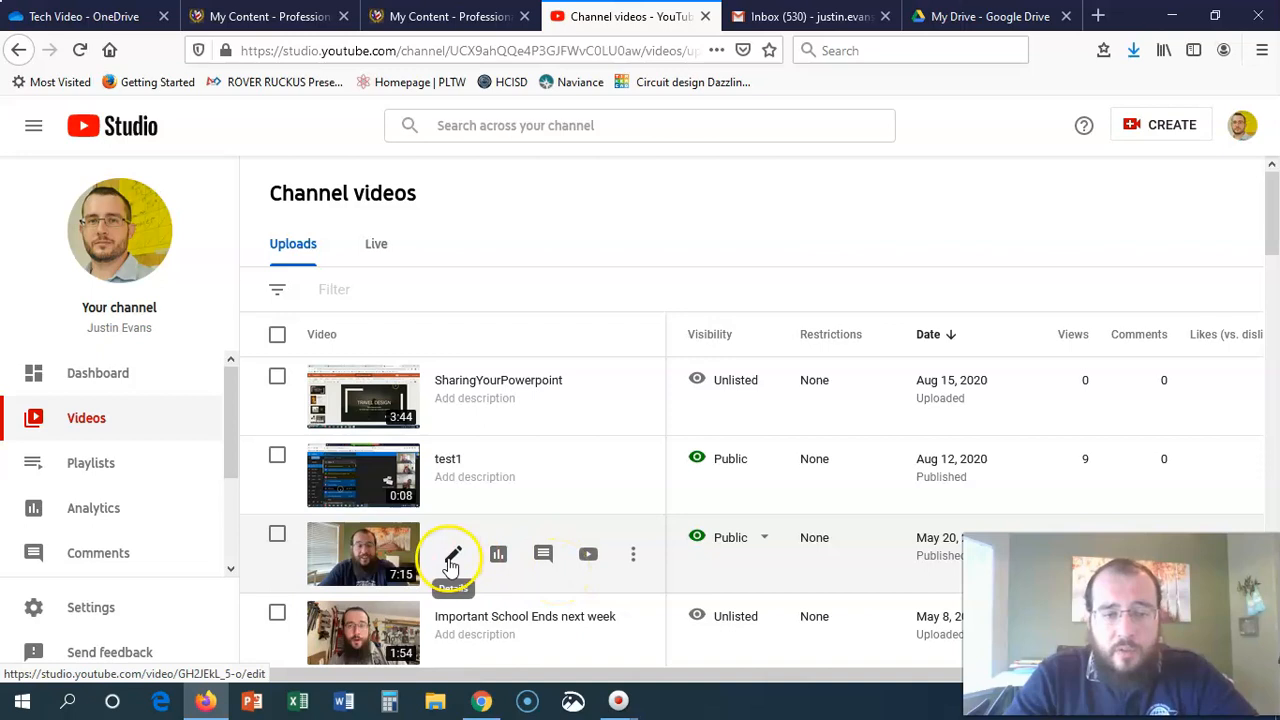
# Step: Open the details of the "Goodbye for now" video and copy its video link
pyautogui.click(636, 557)
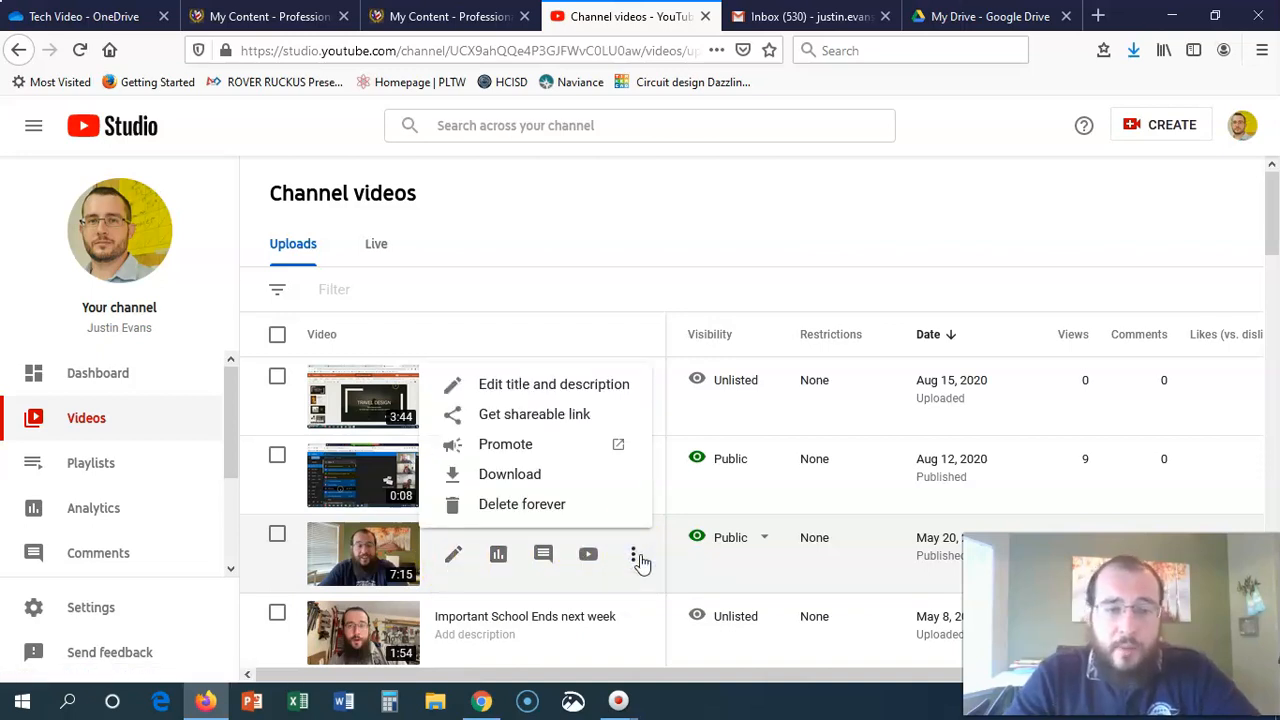
pyautogui.click(452, 560)
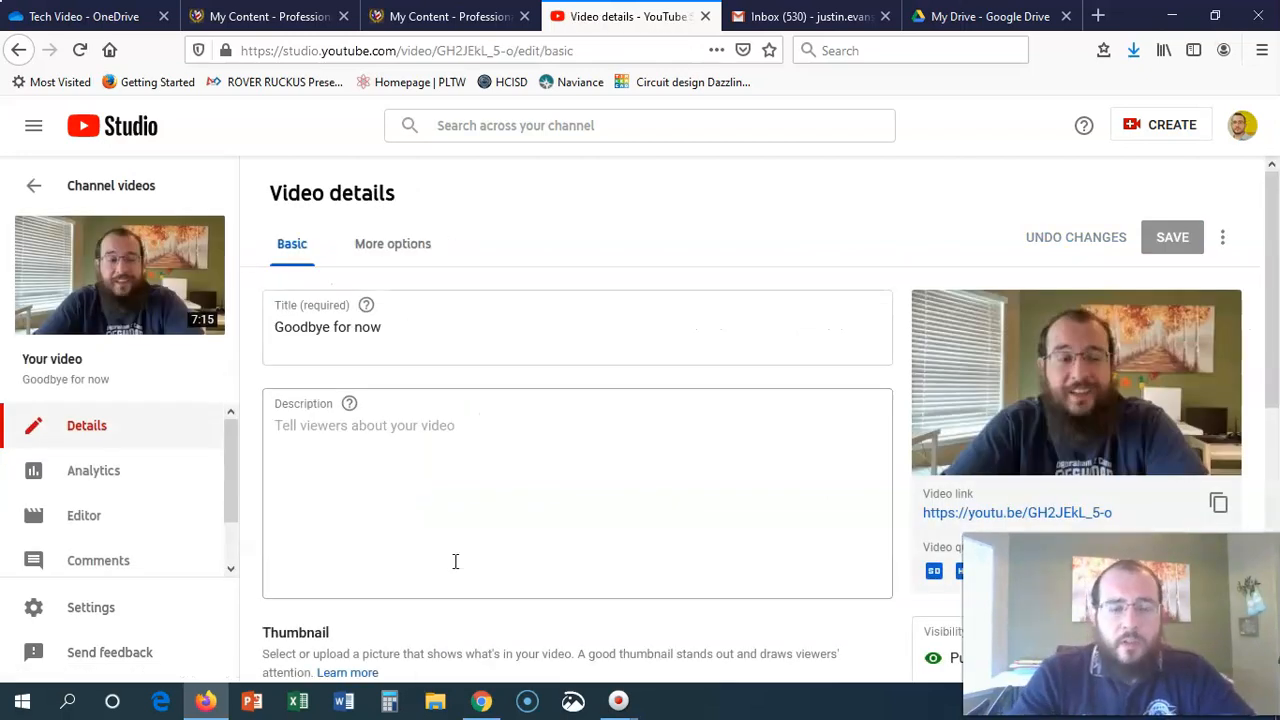
pyautogui.moveTo(1273, 197); pyautogui.dragTo(1275, 232)
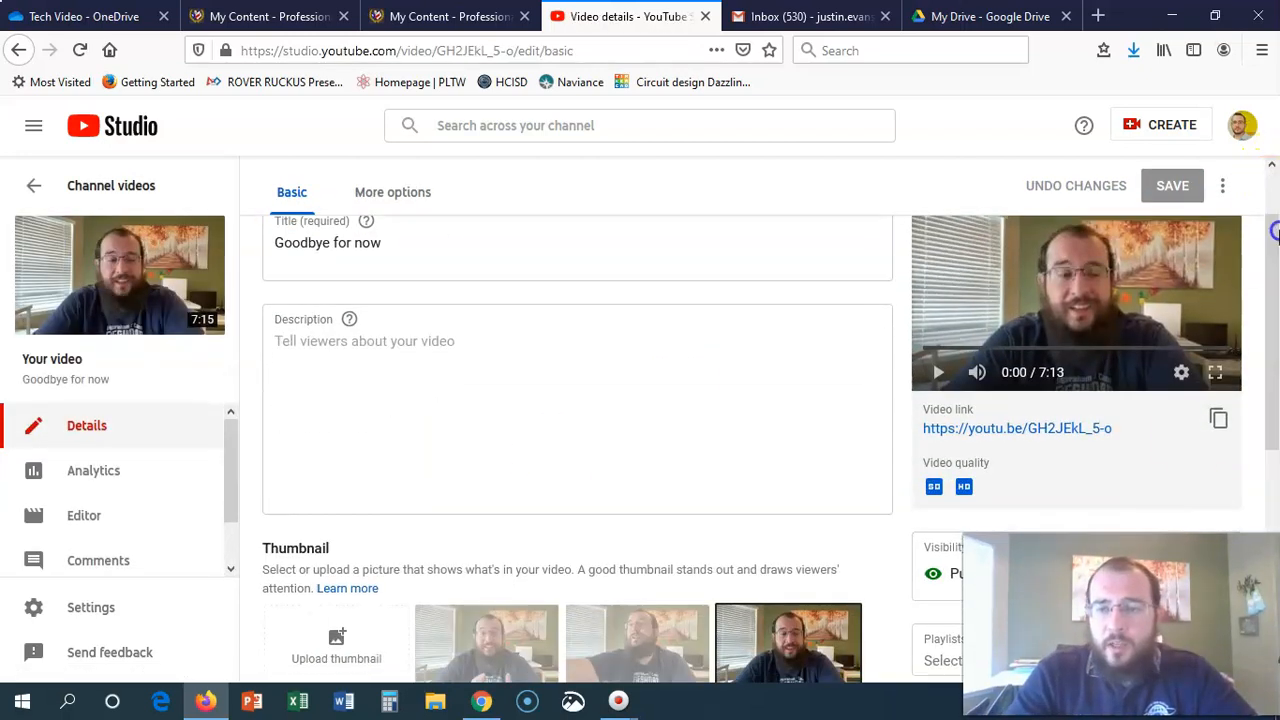
pyautogui.click(1218, 421)
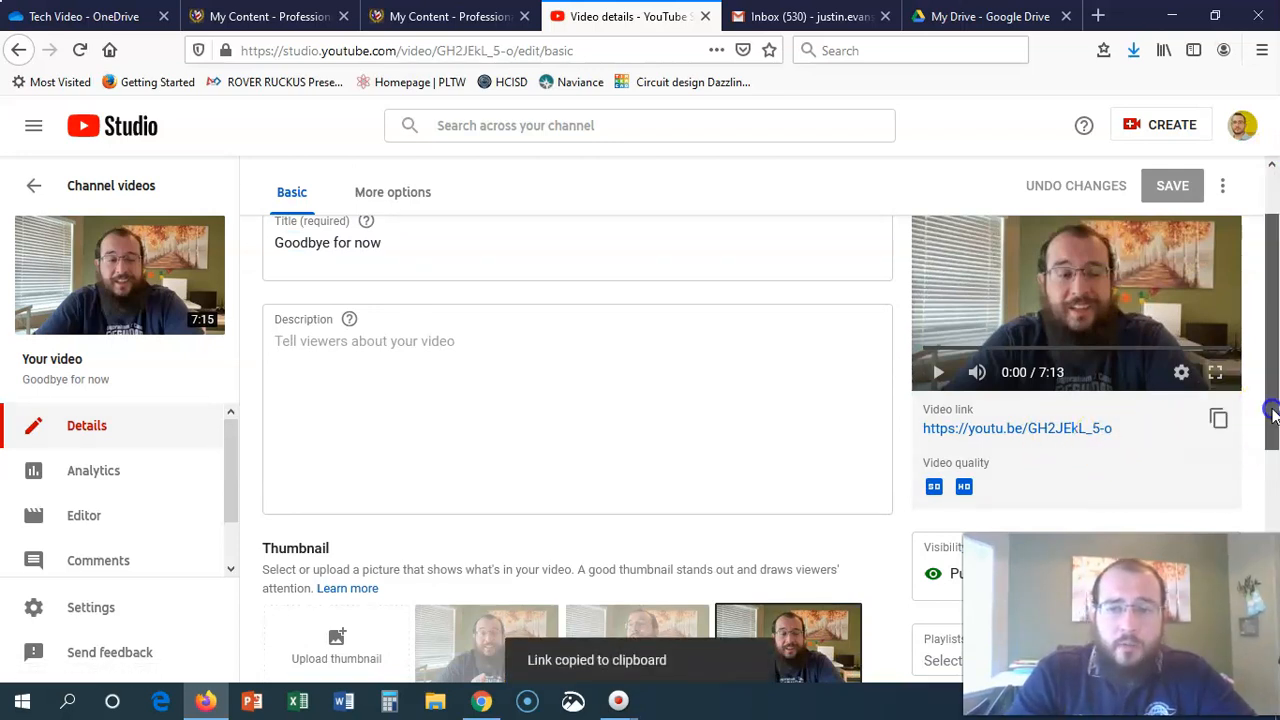
pyautogui.moveTo(1273, 413); pyautogui.dragTo(1274, 368)
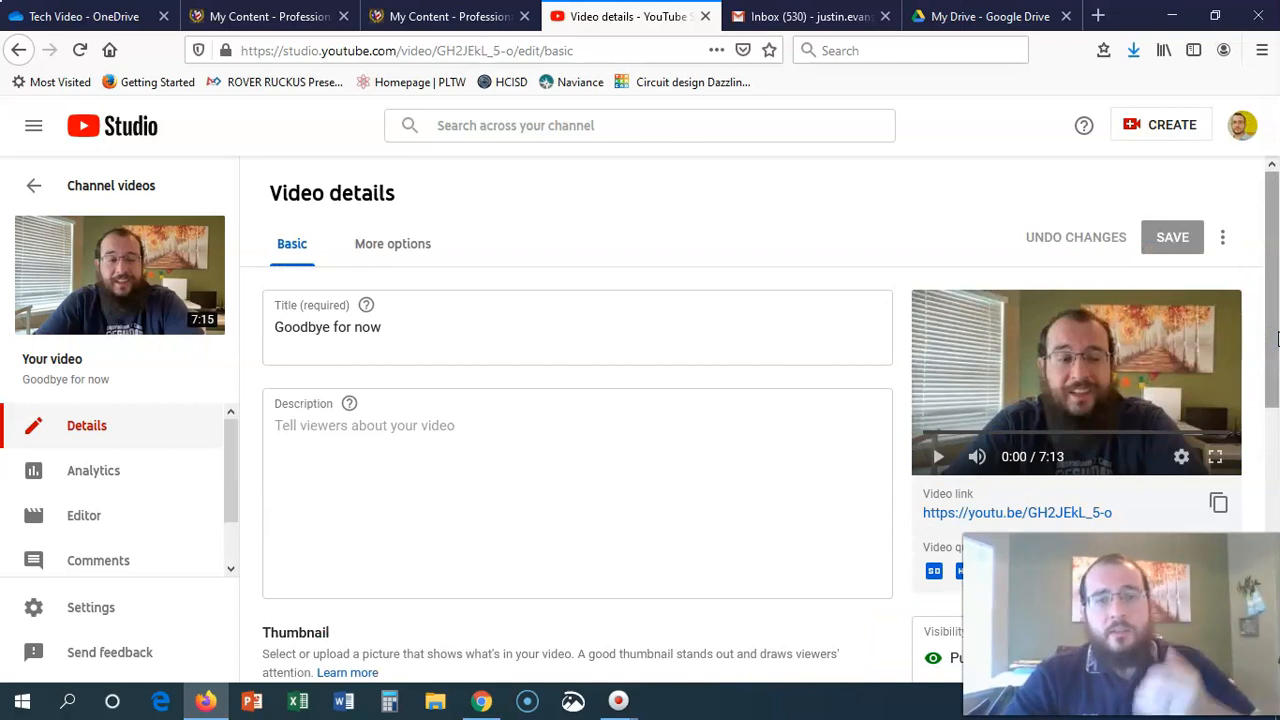
# Step: Go to the YouTube home page, search for "how to verify a youtube account" and look through the resulting videos
pyautogui.click(1241, 124)
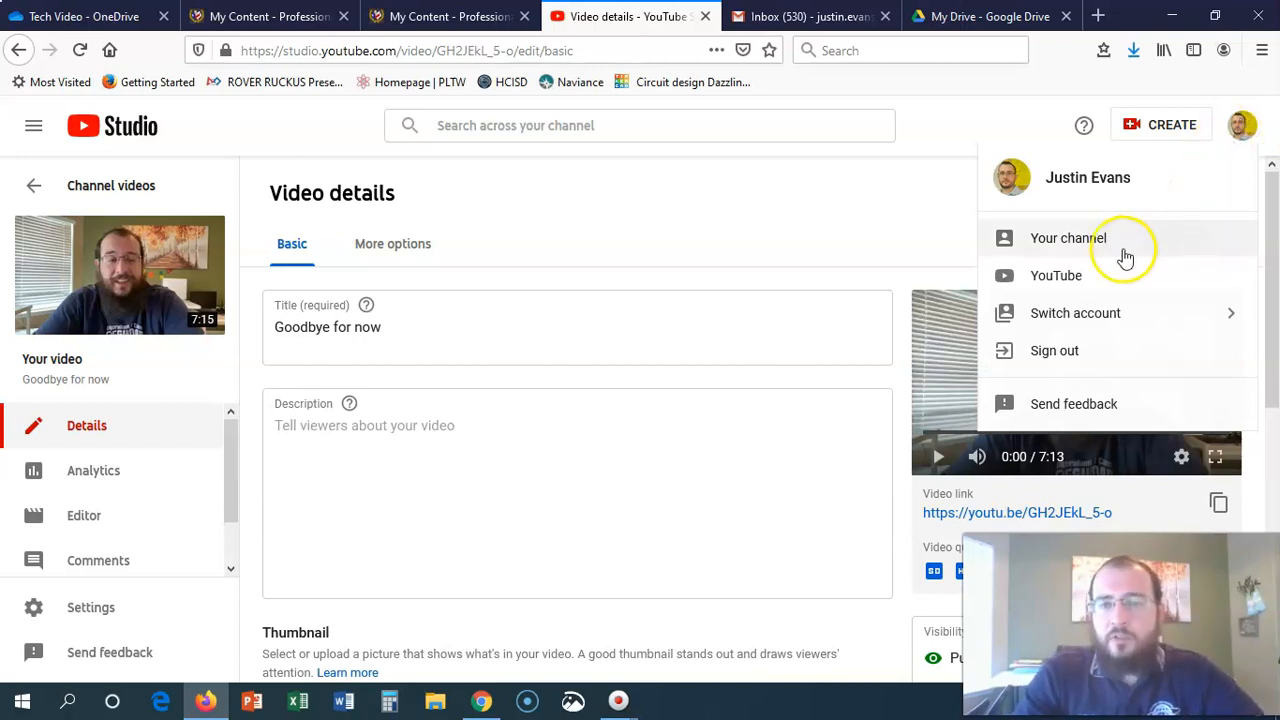
pyautogui.click(1068, 278)
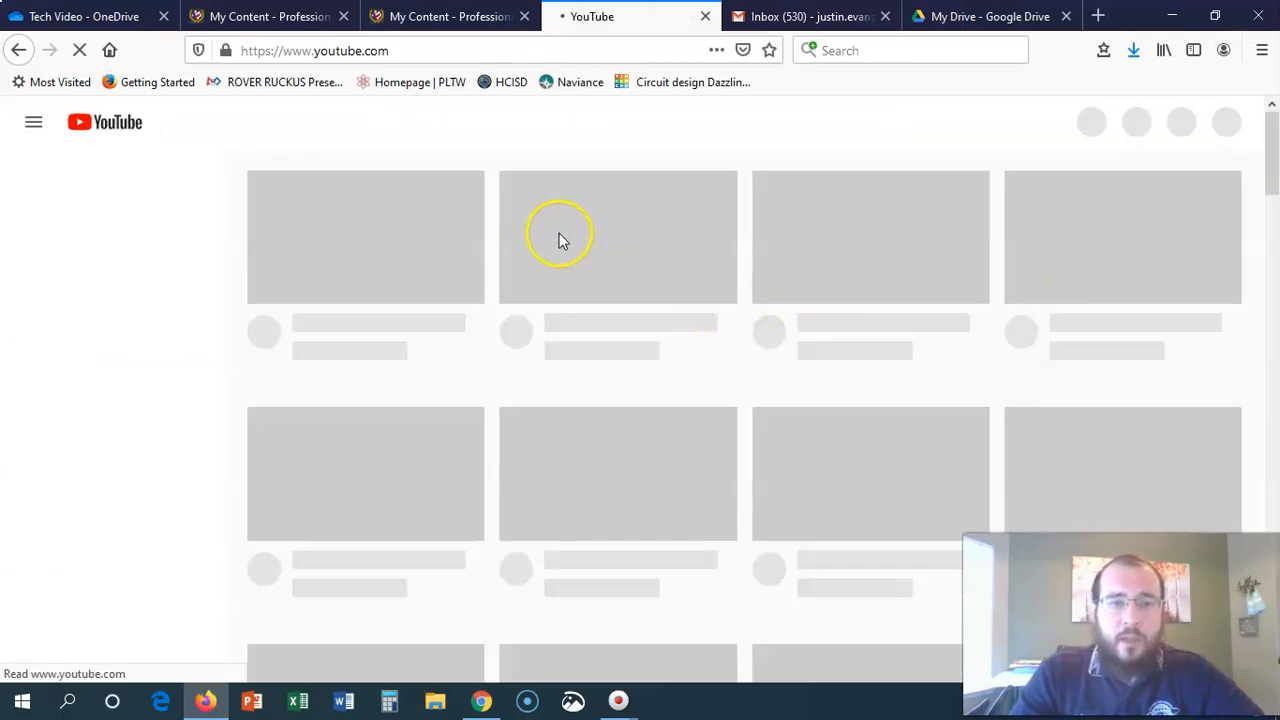
pyautogui.click(526, 122)
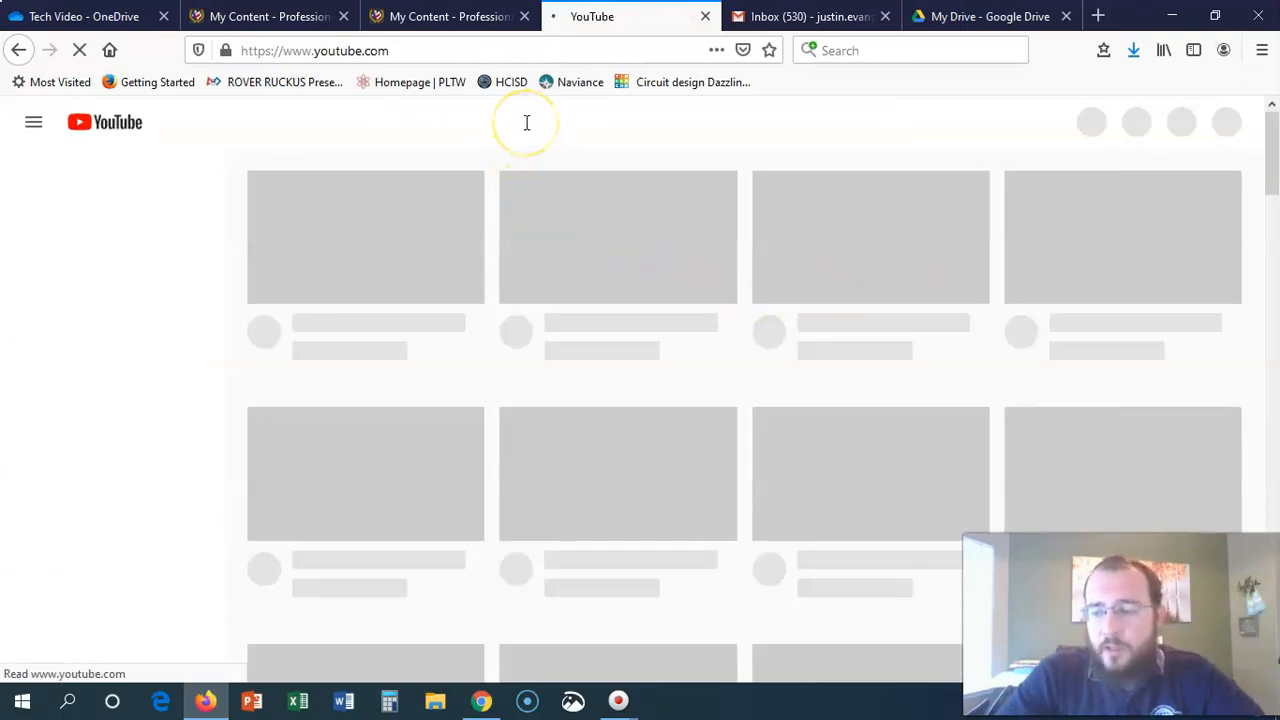
pyautogui.write('how to verify a yout')
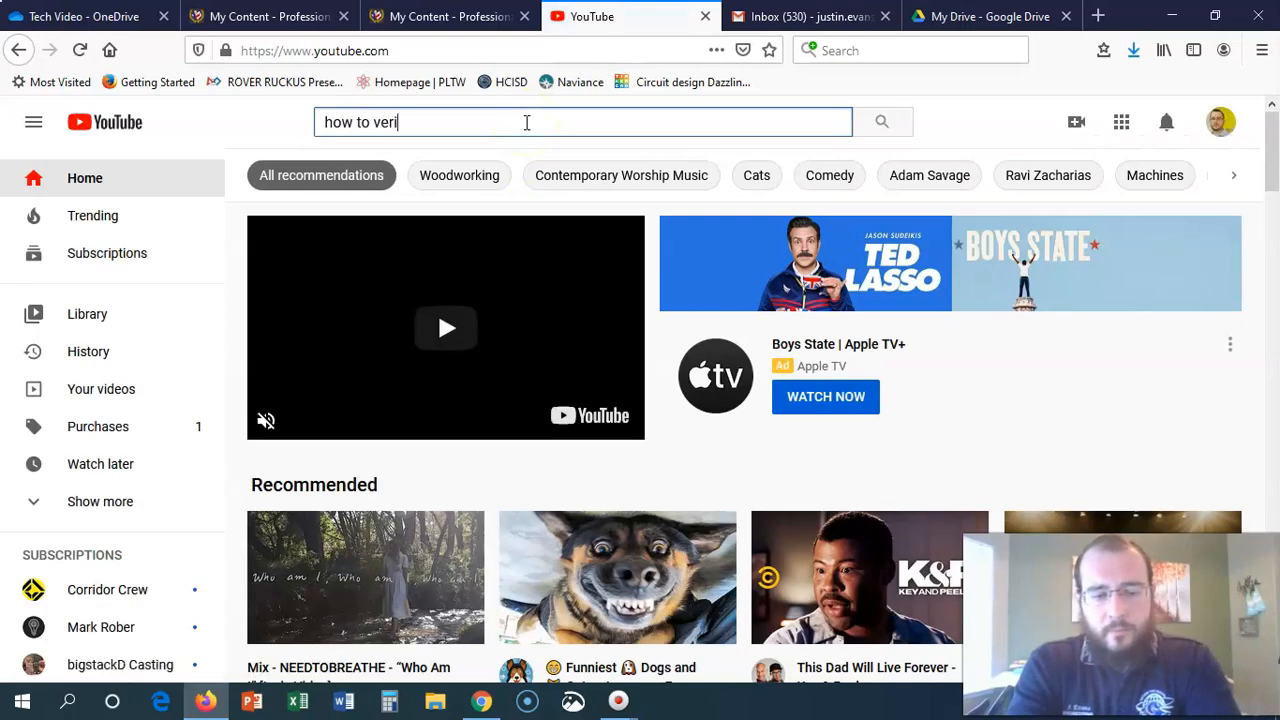
pyautogui.press('Down')
pyautogui.press('Down')
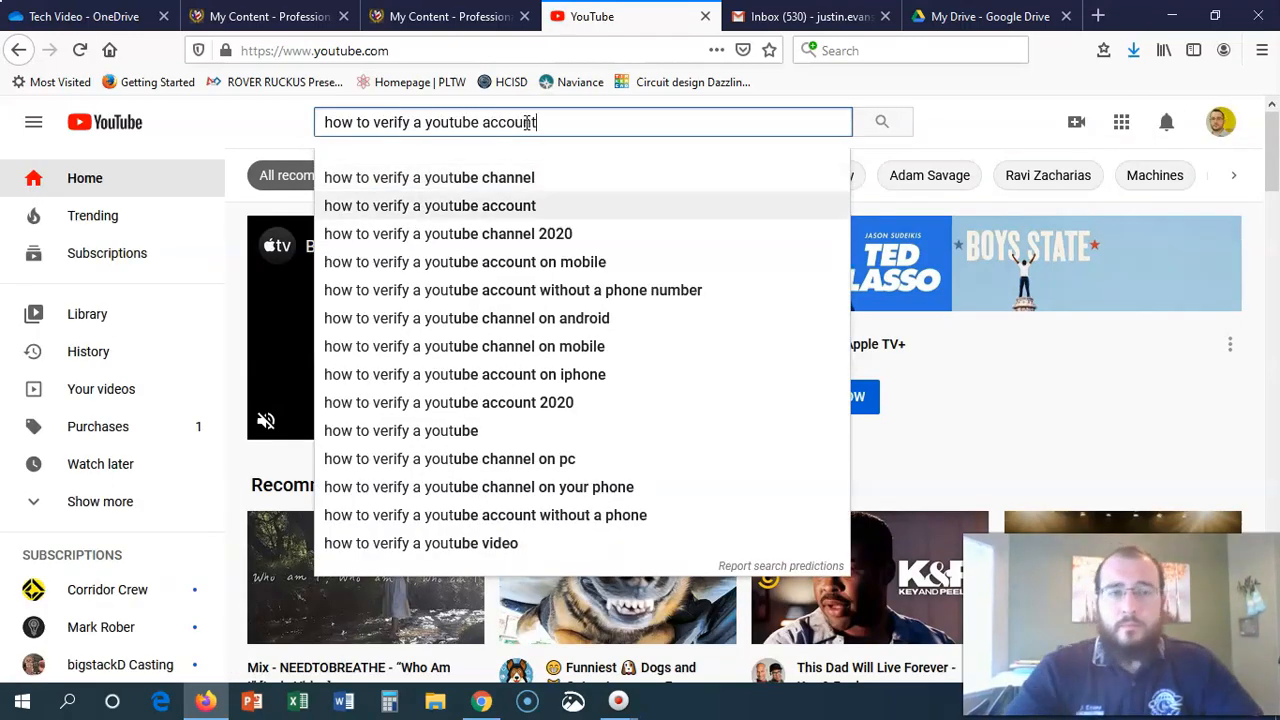
pyautogui.press('Return')
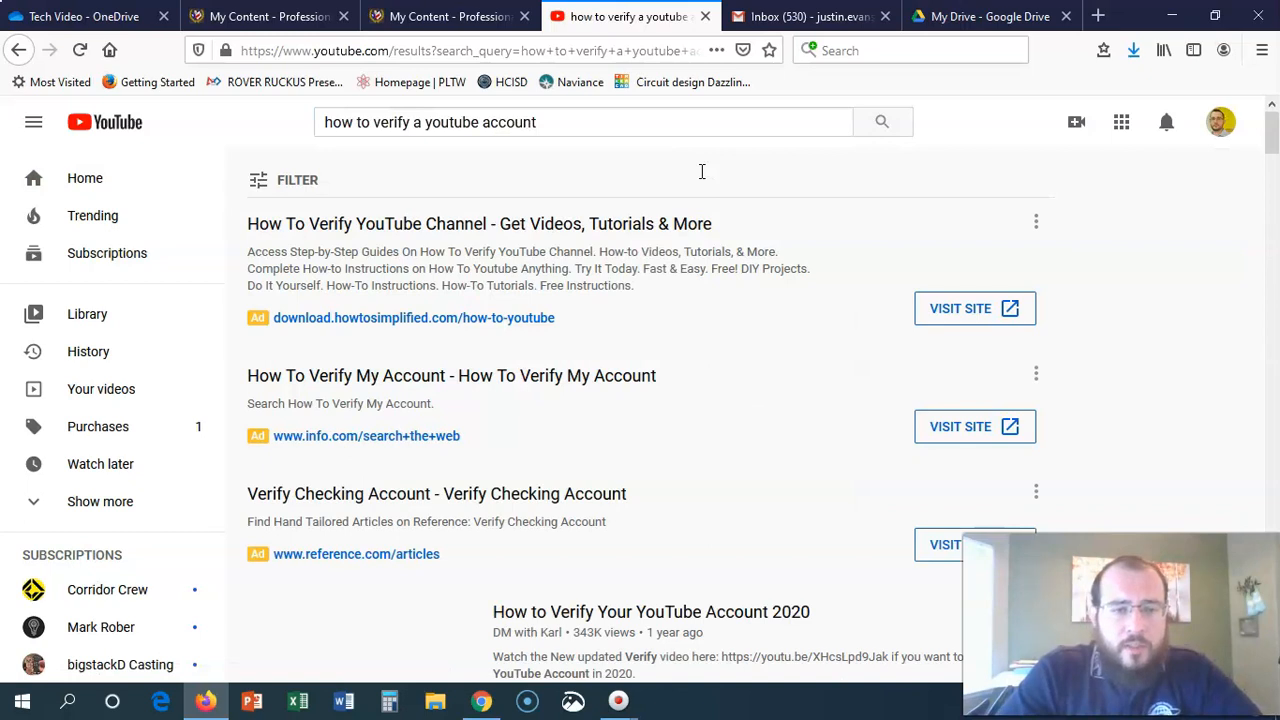
pyautogui.moveTo(1275, 141); pyautogui.dragTo(1275, 212)
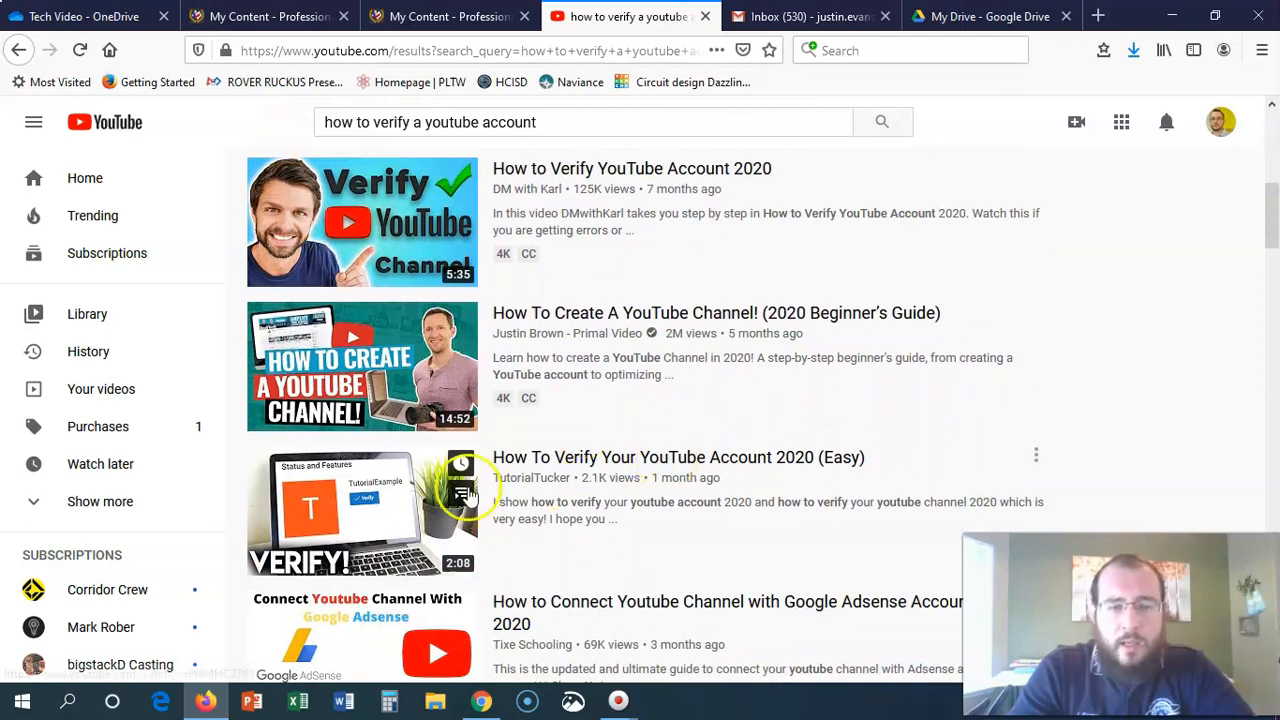
pyautogui.moveTo(343, 514)
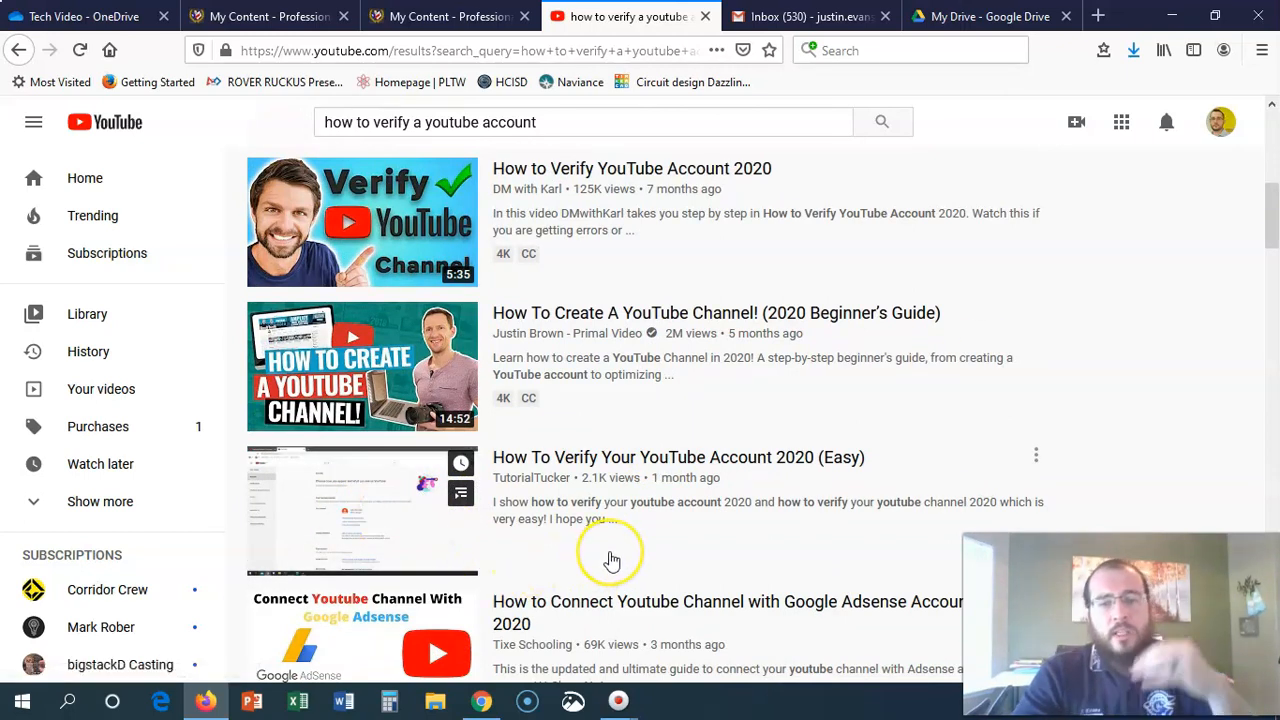